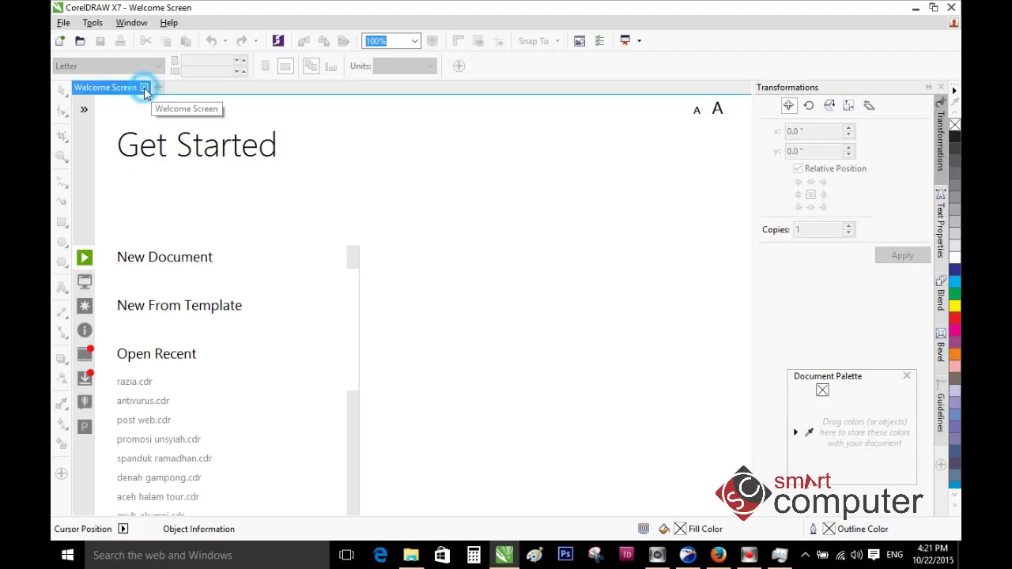
Close the Welcome Screen and start creating a new document
click(144, 88)
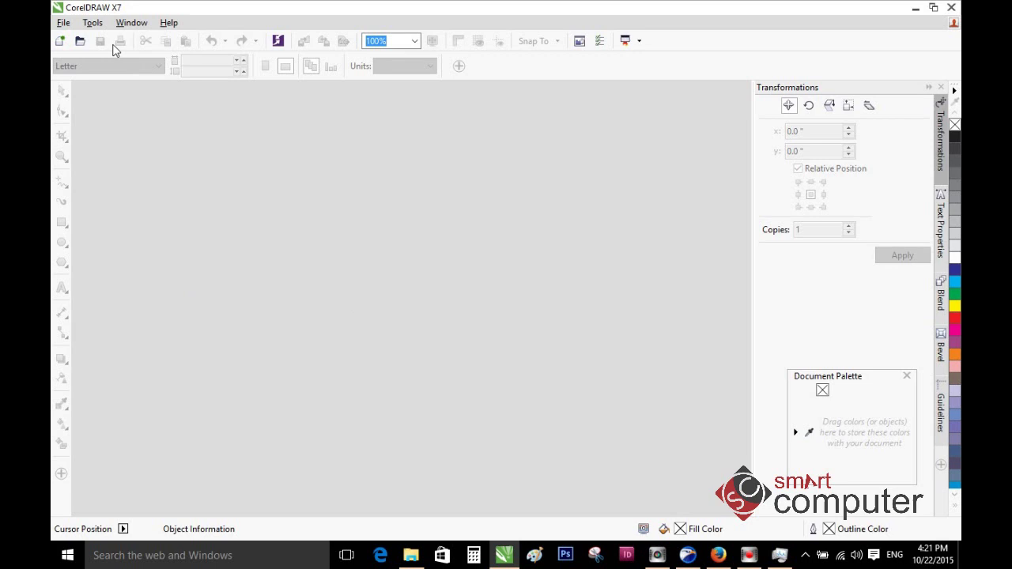
click(63, 22)
mouse_move(92, 23)
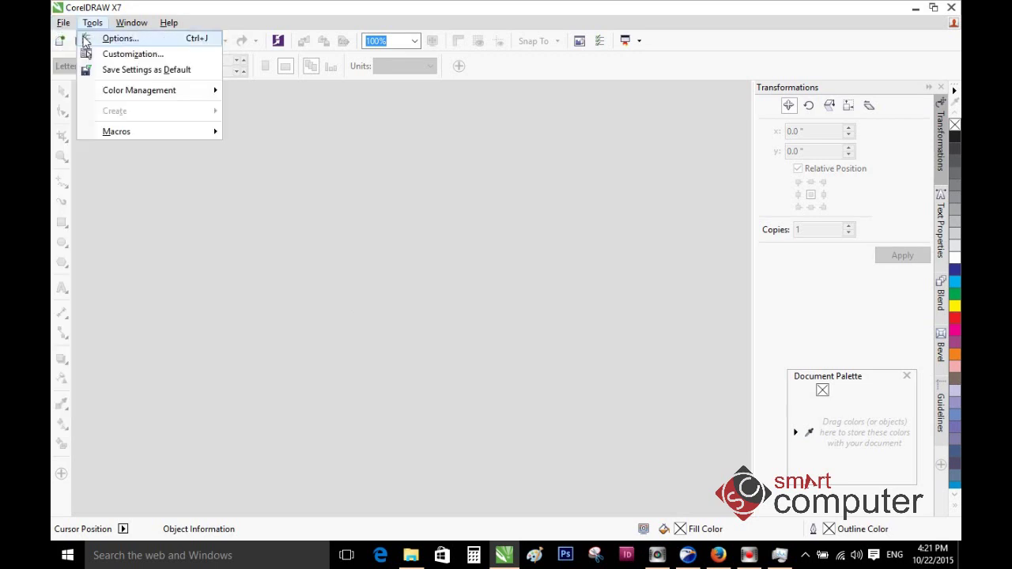
key(Escape)
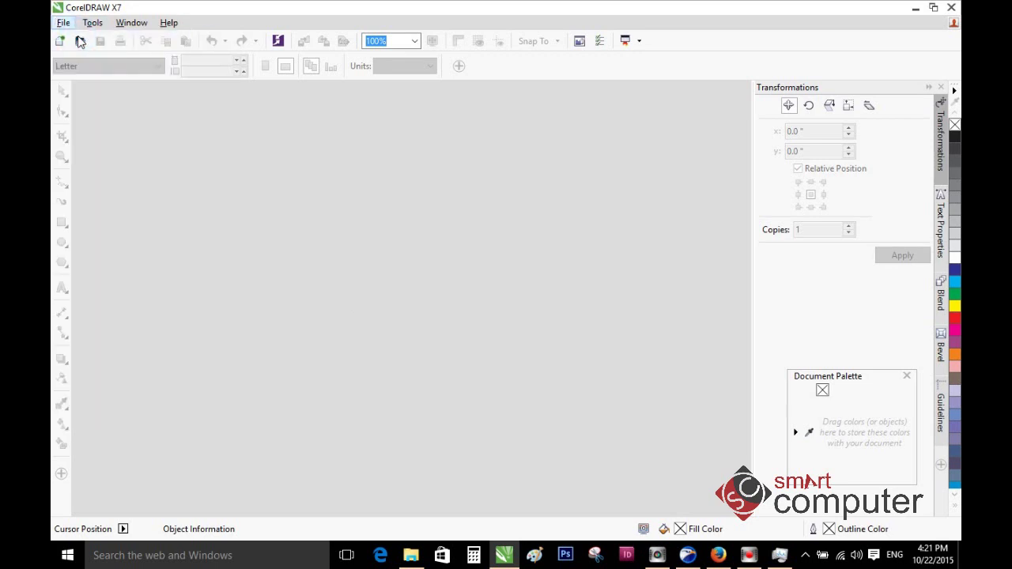
key(ctrl+n)
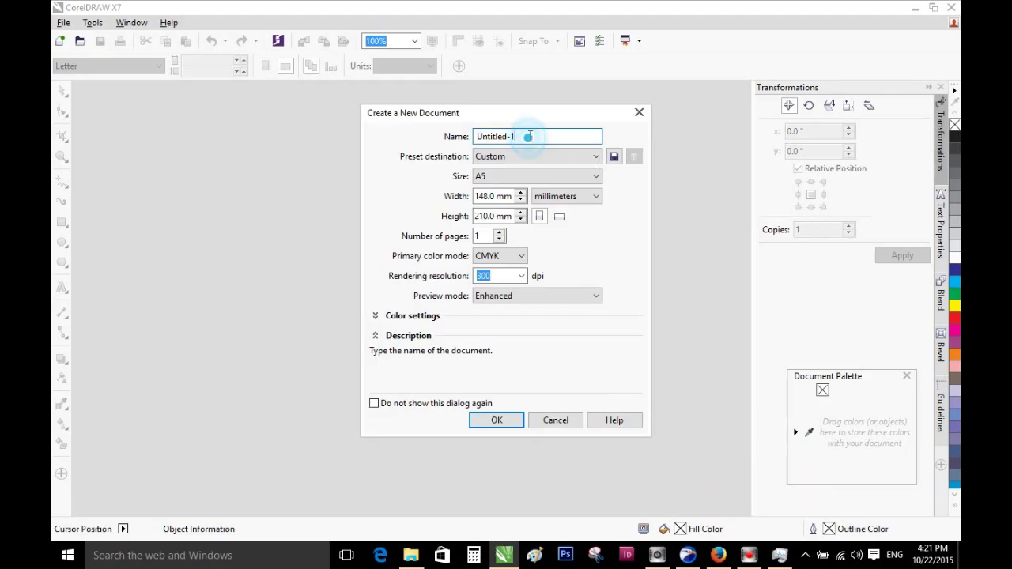
Name the new document asaas, keep the Custom preset destination and choose the A4 page size
text(asaas)
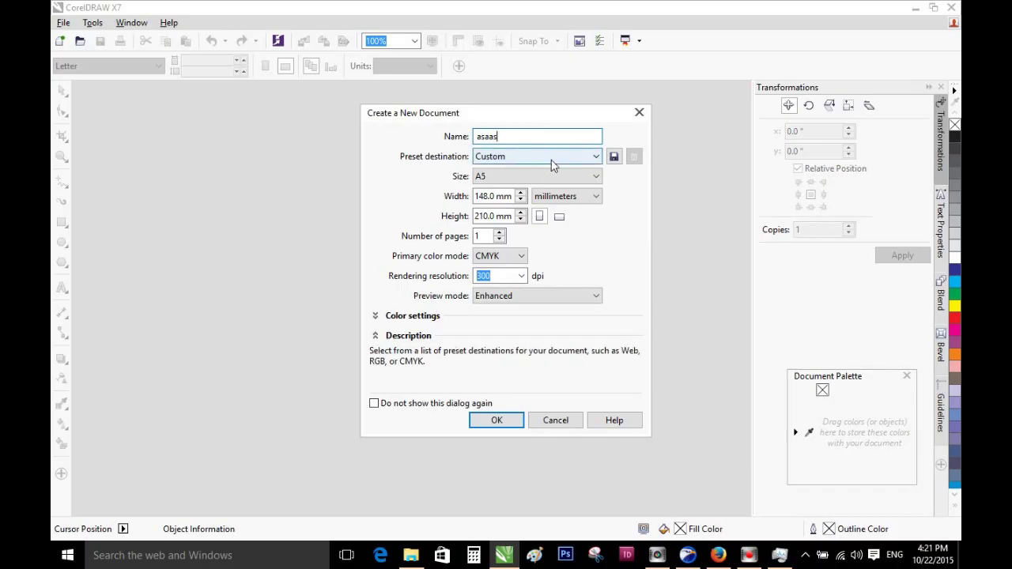
click(558, 158)
click(556, 156)
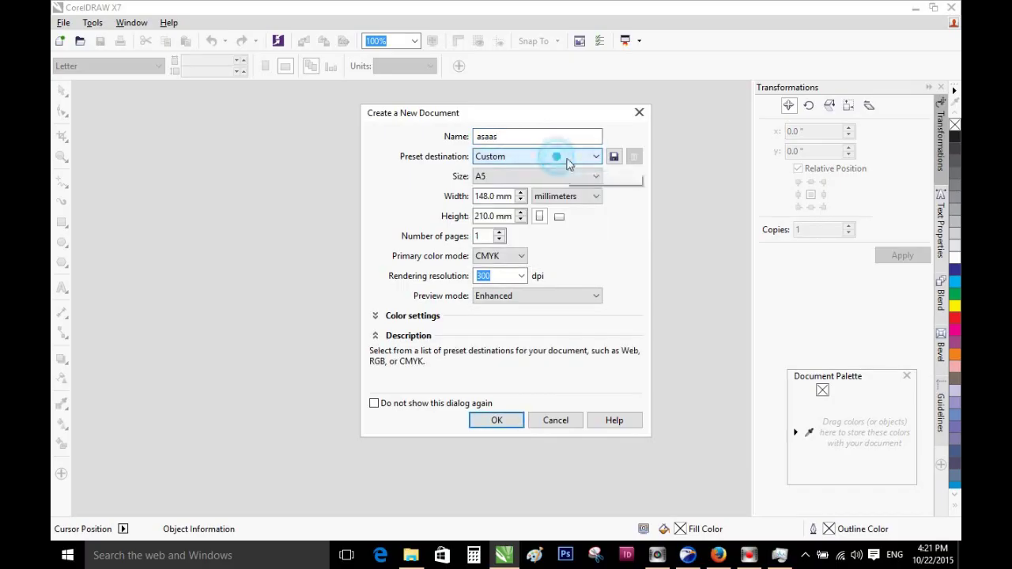
click(572, 176)
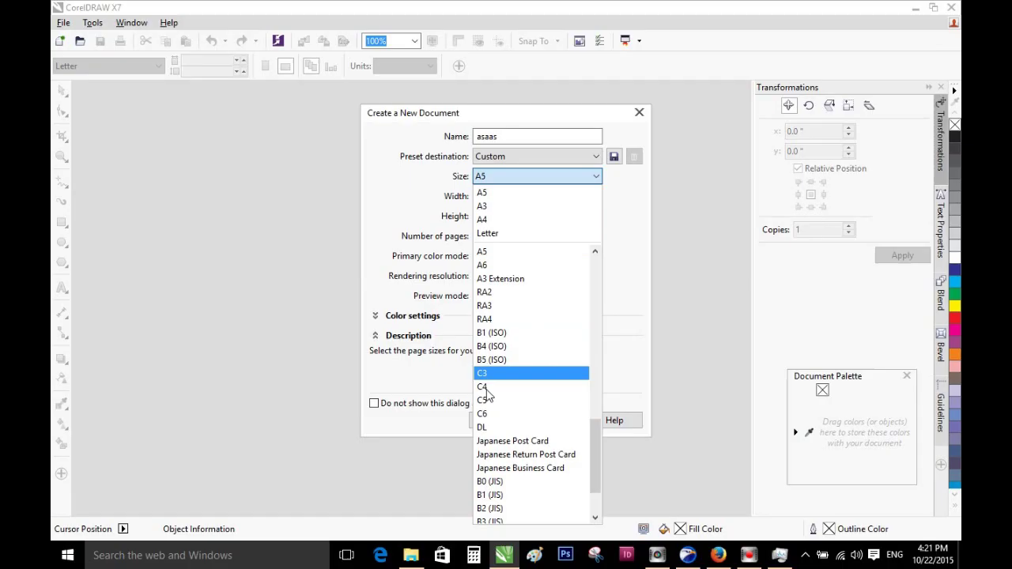
click(483, 221)
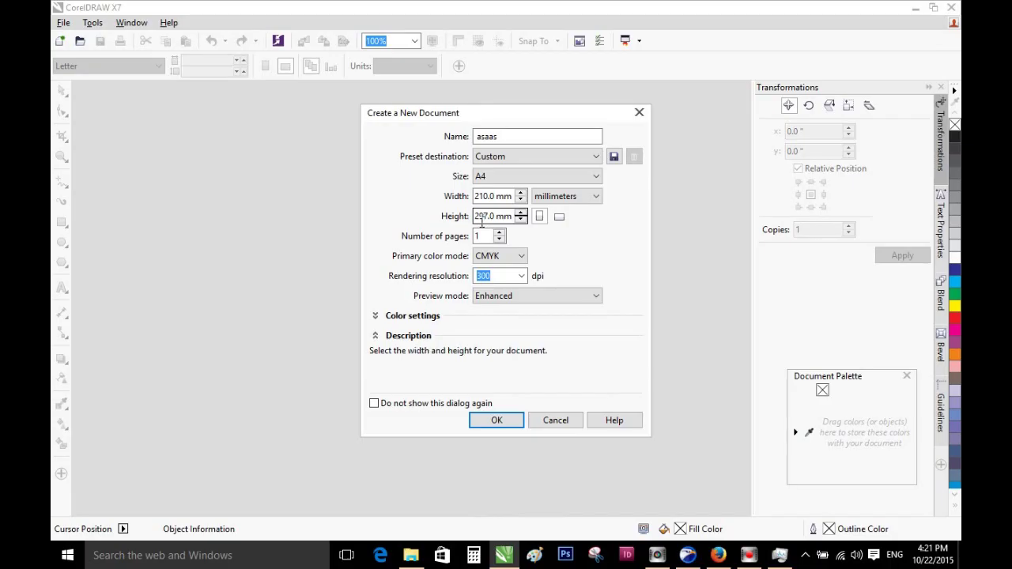
Set the units to centimeters and the rendering resolution to 300 dpi, and create the document
click(597, 197)
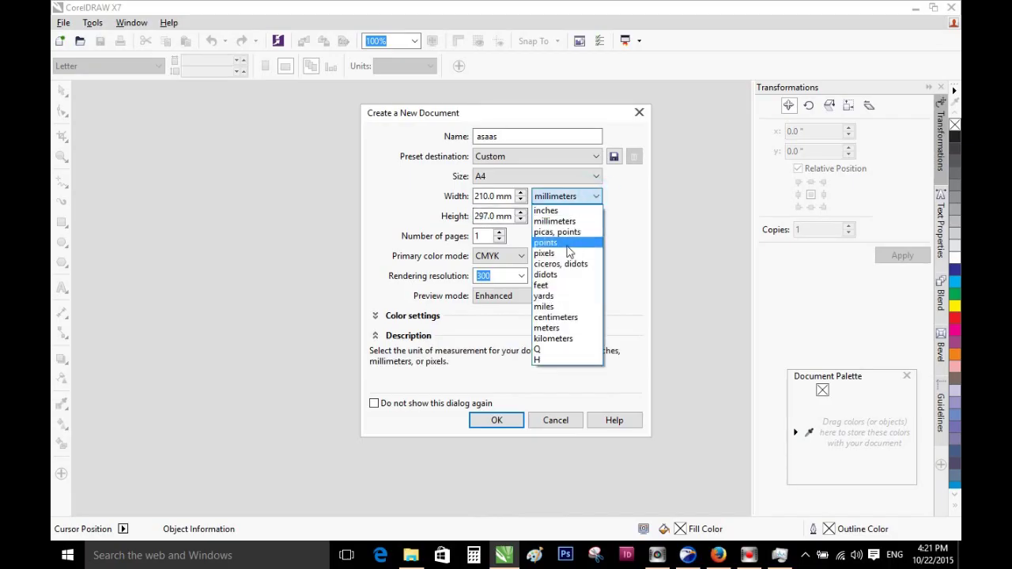
click(564, 316)
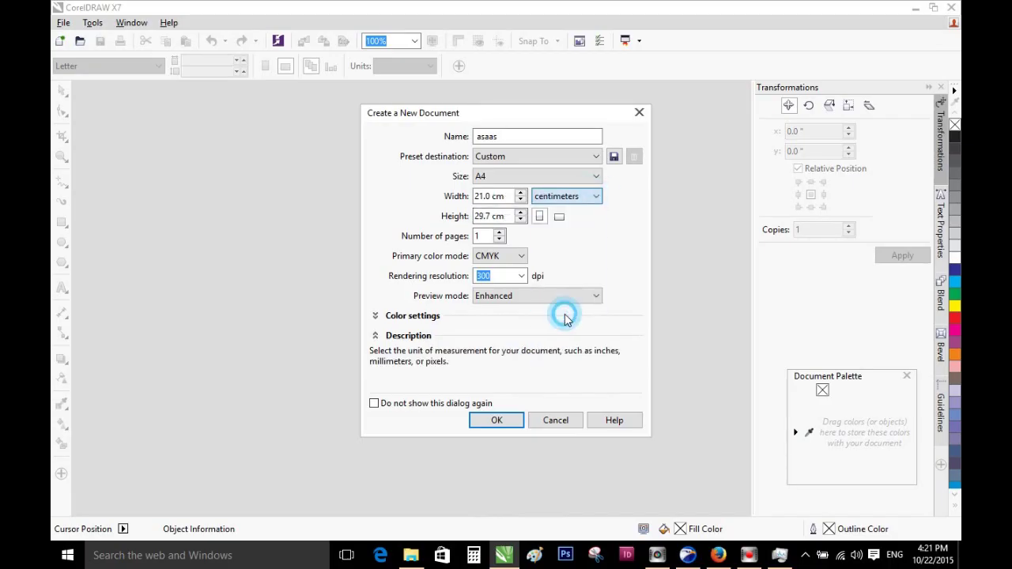
click(522, 276)
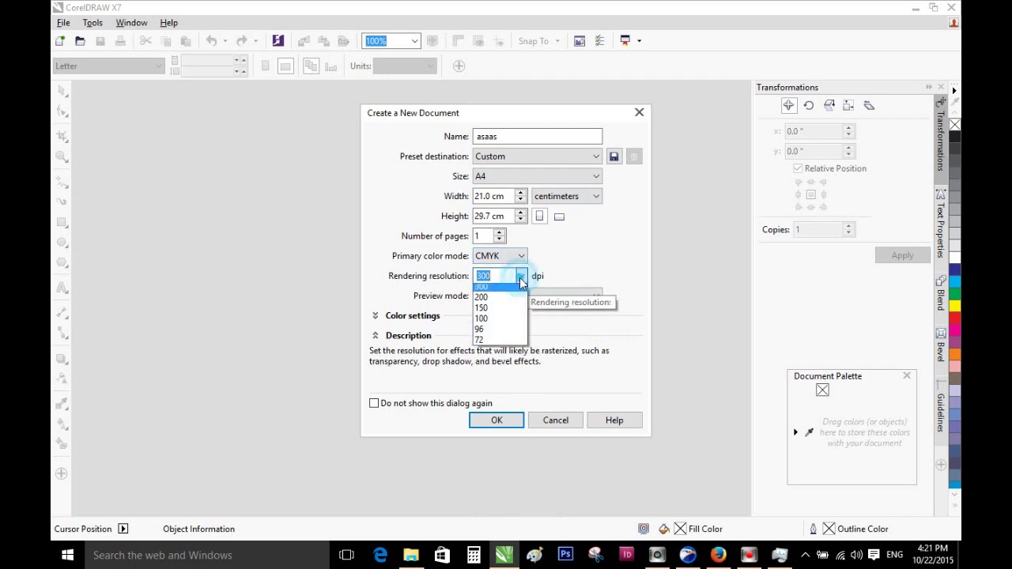
click(482, 292)
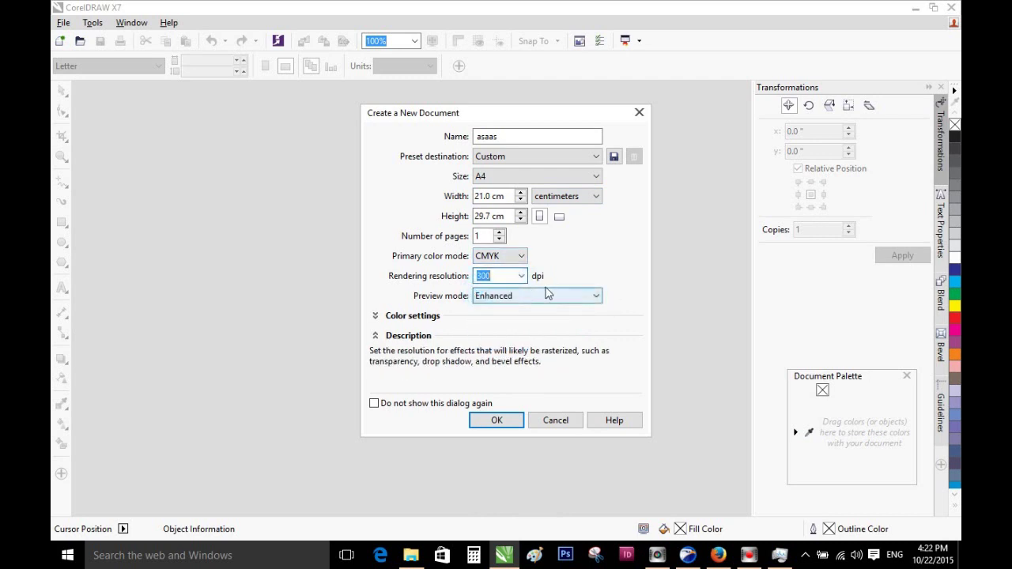
click(507, 423)
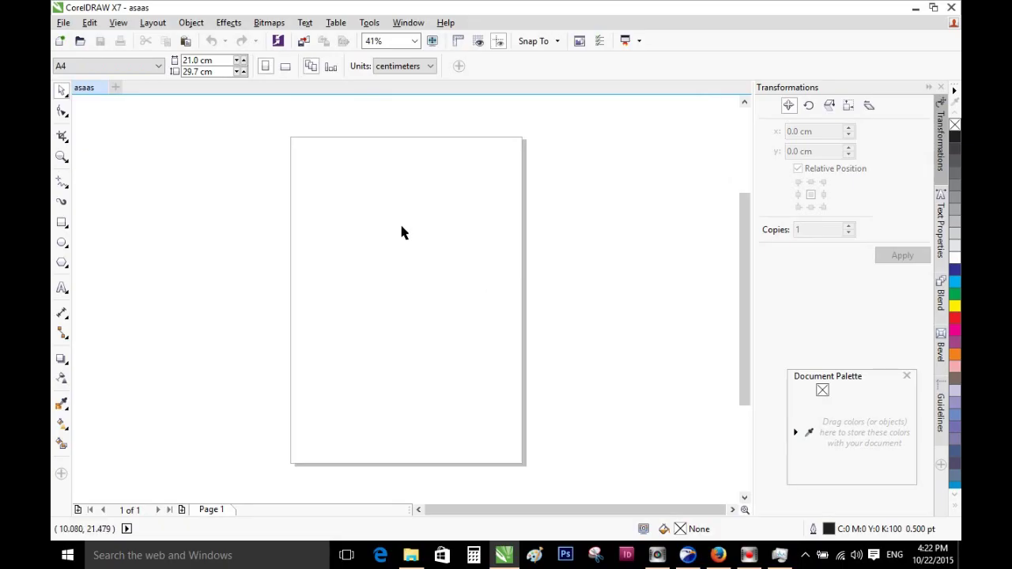
click(401, 231)
click(367, 174)
click(276, 137)
click(532, 232)
click(361, 396)
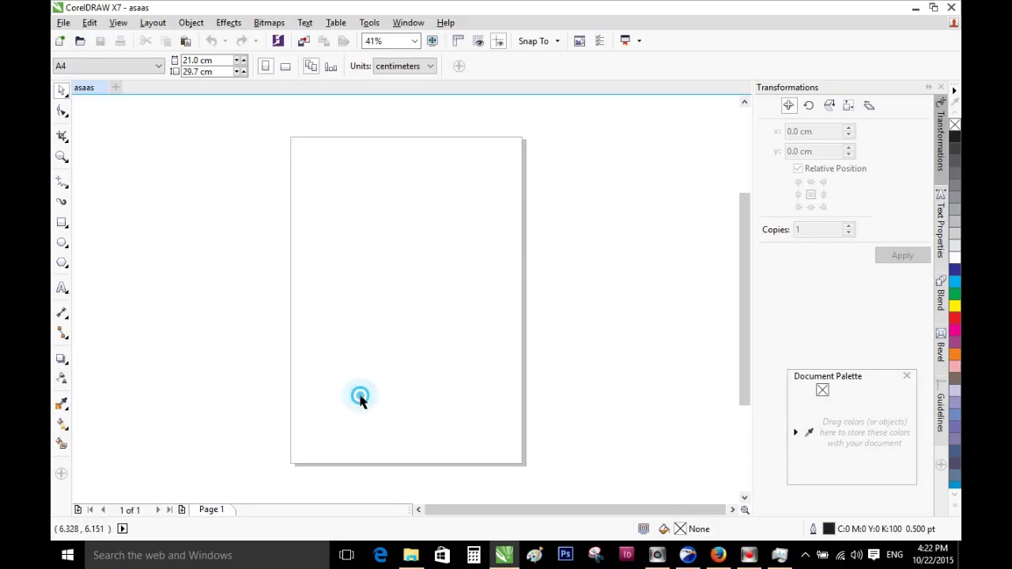
Set red as the default fill and draw a rectangle about 20.9 by 29.5 cm covering the page
click(955, 319)
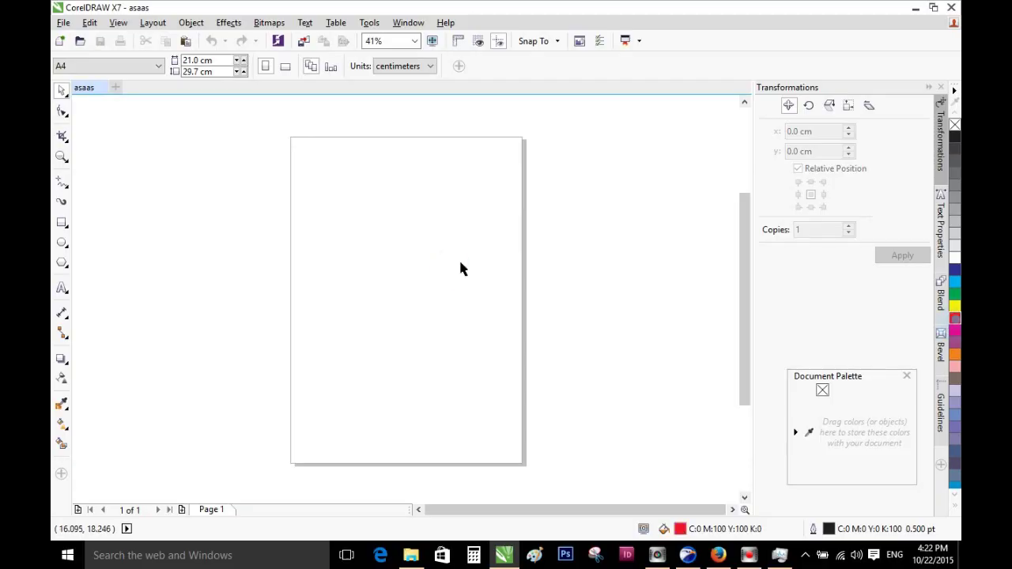
click(451, 265)
click(62, 222)
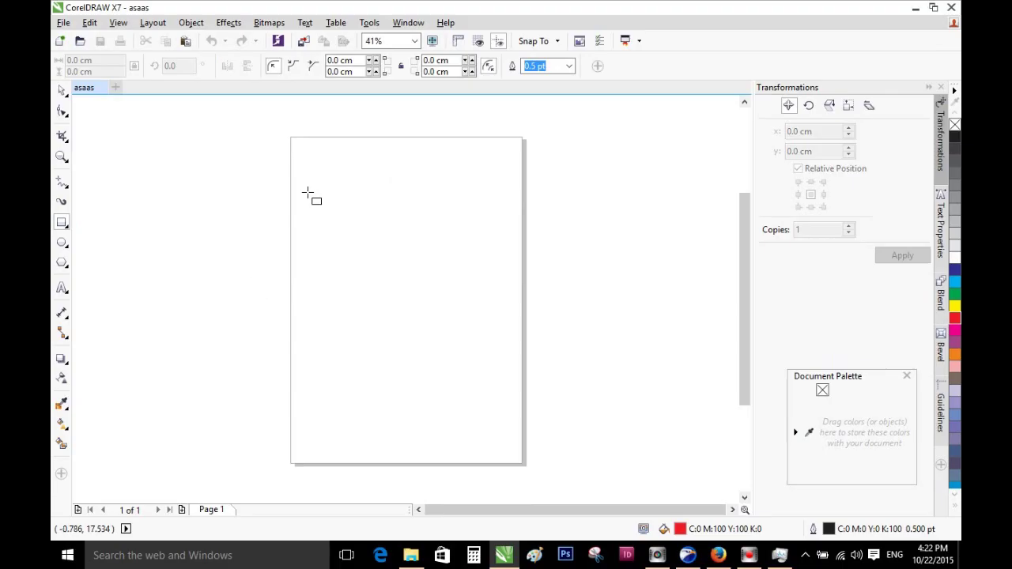
mouse_move(291, 138)
mouse_down()
mouse_move(522, 466)
mouse_move(514, 440)
mouse_up()
click(61, 89)
click(183, 188)
click(393, 222)
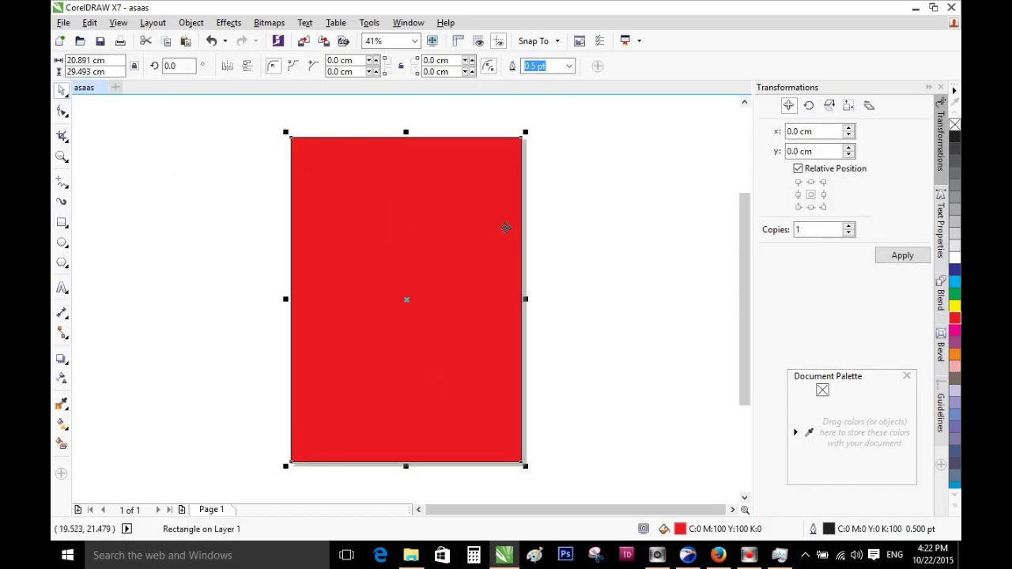
Move the red rectangle partly off the page's left side and centre it back on the page
drag(501, 230, 306, 226)
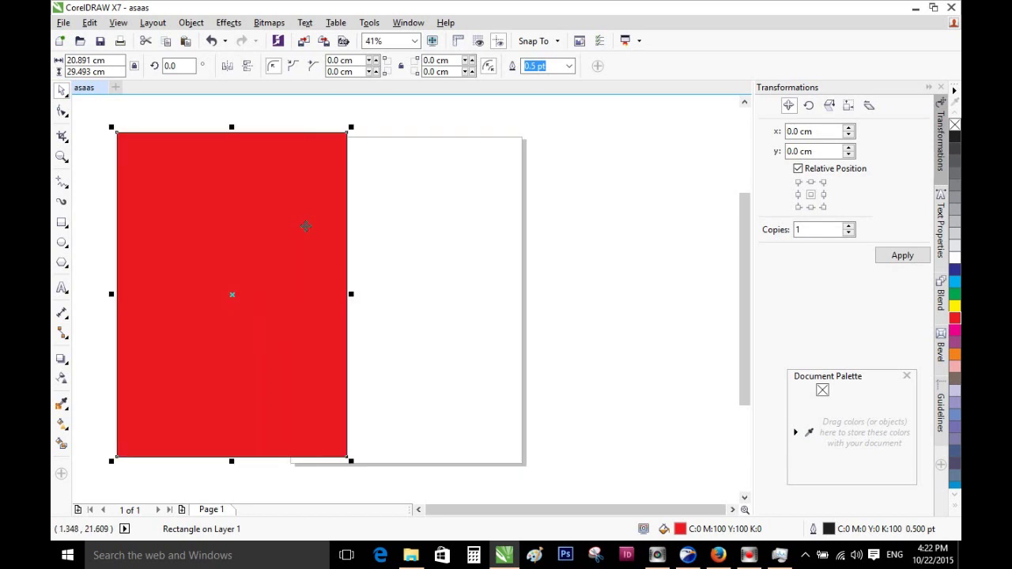
key(p)
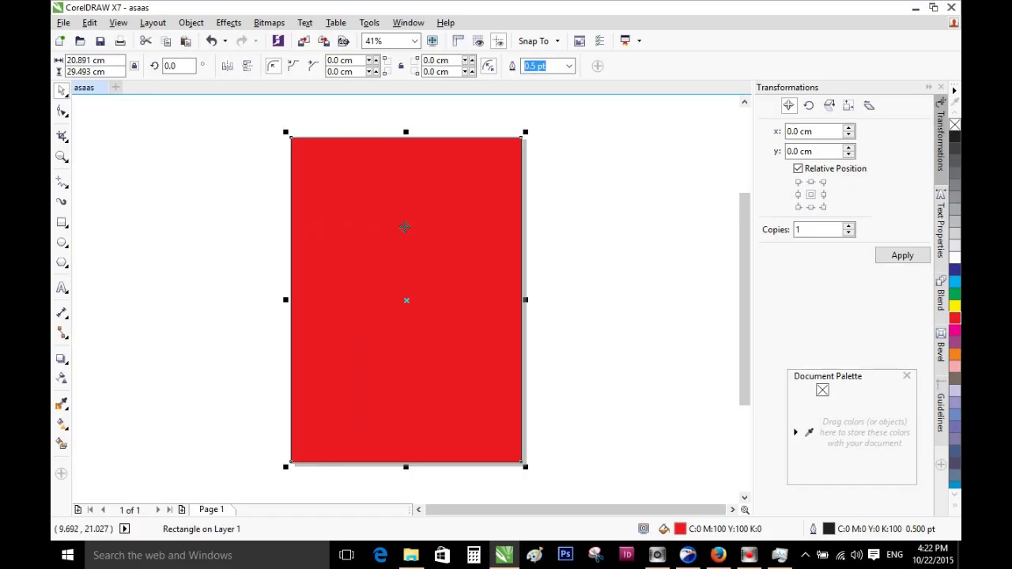
Move the red rectangle to the left and shrink it from its upper-right corner to about 19.4 cm high
drag(444, 189, 332, 195)
drag(413, 136, 331, 253)
click(464, 204)
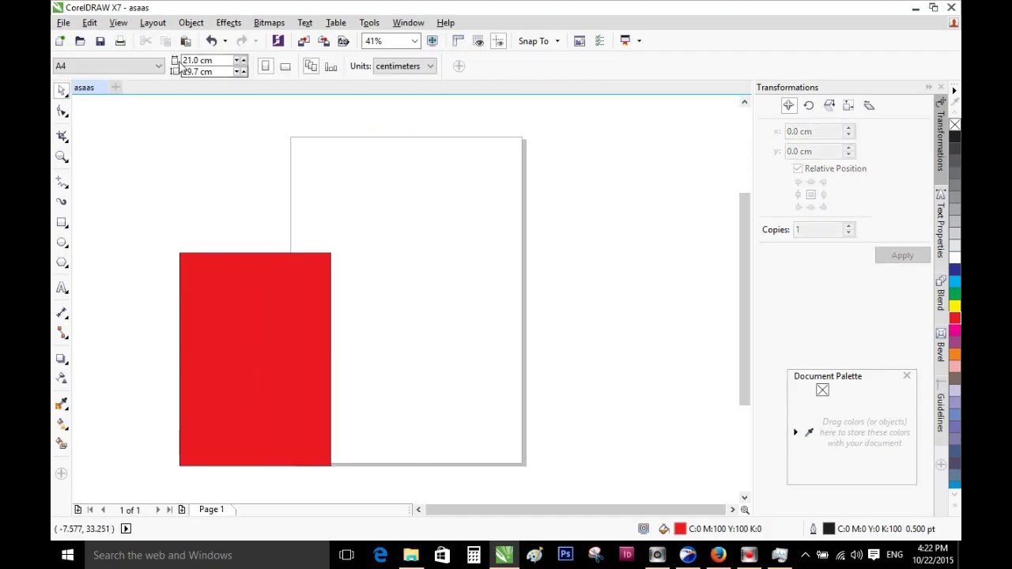
Set the red rectangle's size to 21 cm wide and 29.7 cm high
click(250, 295)
double_click(93, 62)
text(21)
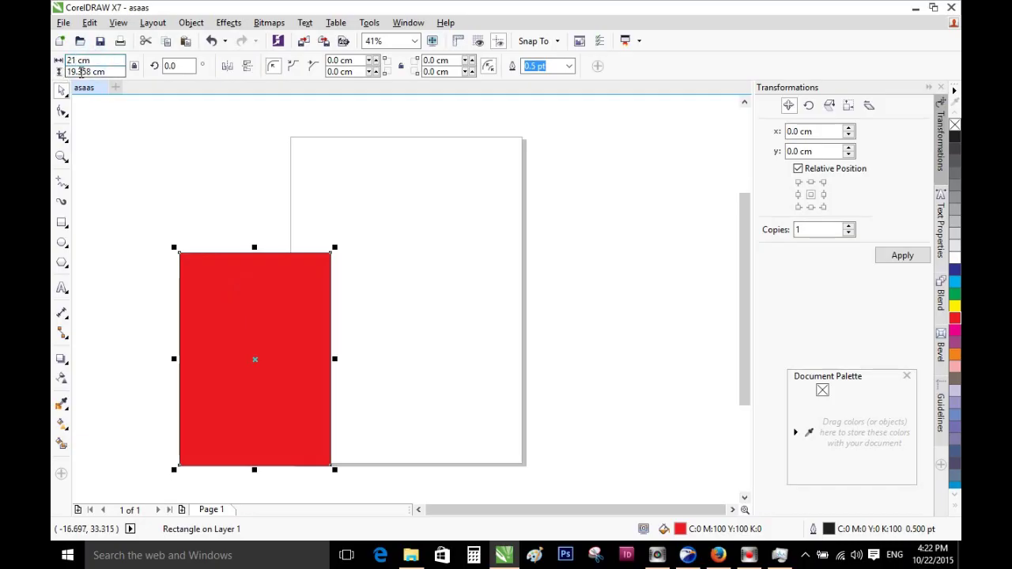
double_click(94, 71)
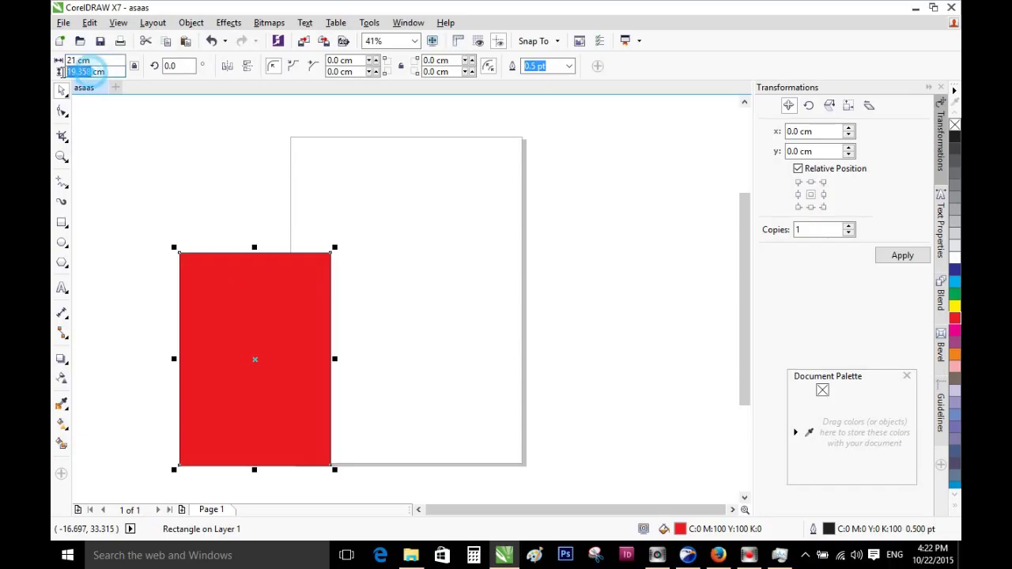
text(2)
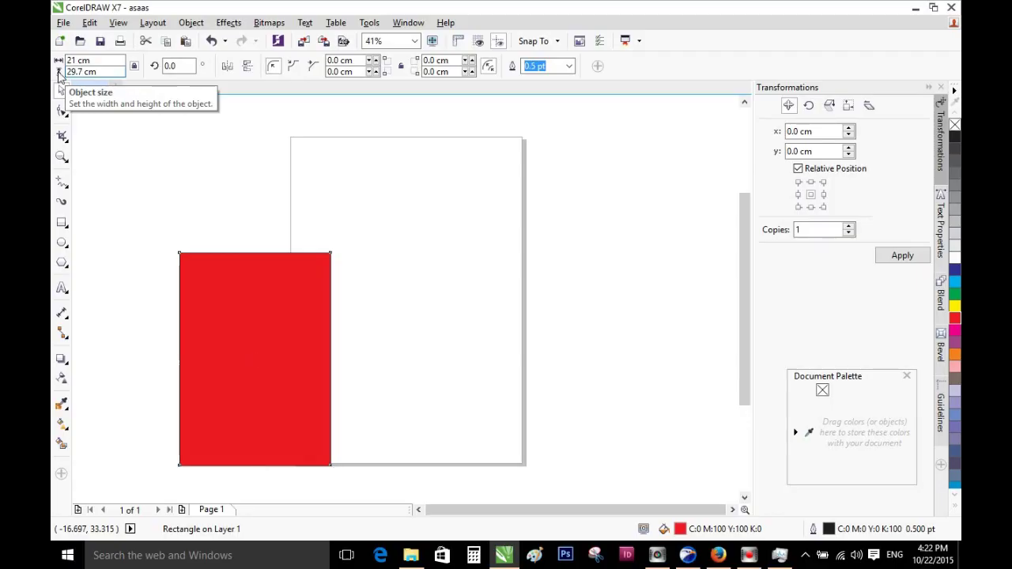
key(Return)
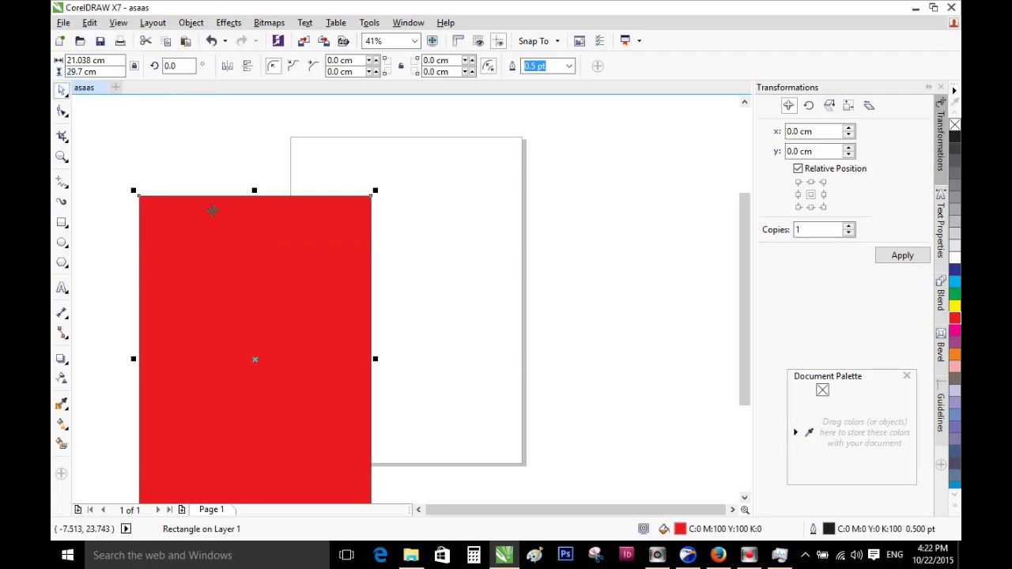
Move the rectangle over the page by hand and inspect how its upper edge lines up with the page edge
drag(219, 222, 368, 165)
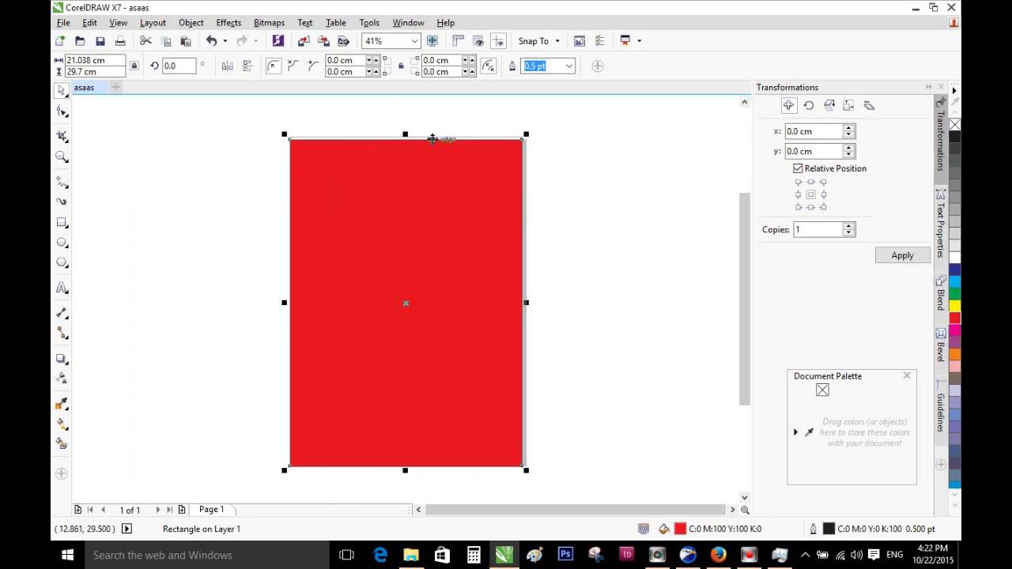
scroll(433, 139, up, 2)
scroll(425, 212, up, 3)
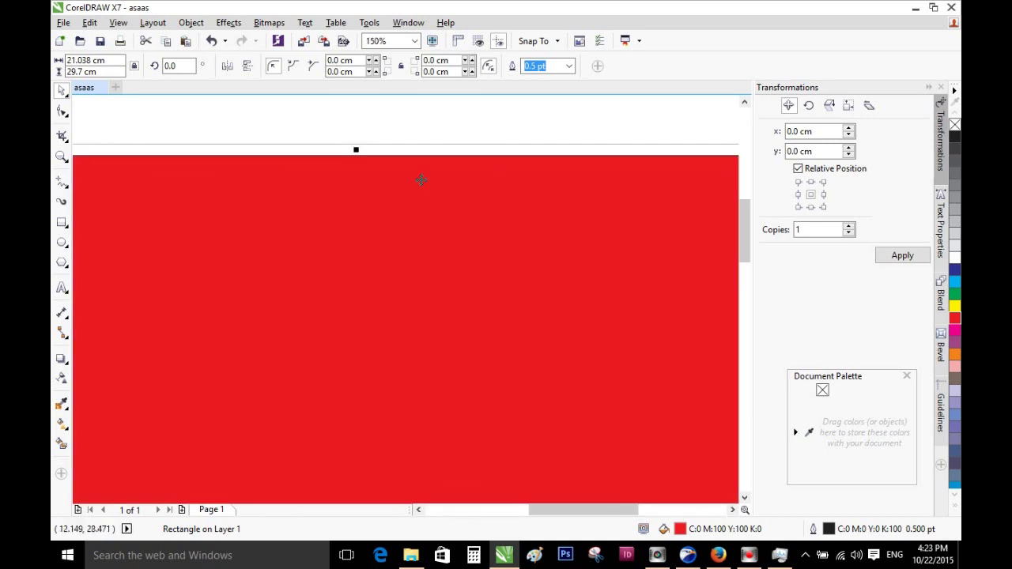
scroll(420, 174, down, 6)
Centre the red rectangle exactly on the page and check its upper edge against the page border
drag(397, 195, 311, 192)
scroll(328, 192, up, 2)
key(p)
scroll(510, 162, up, 5)
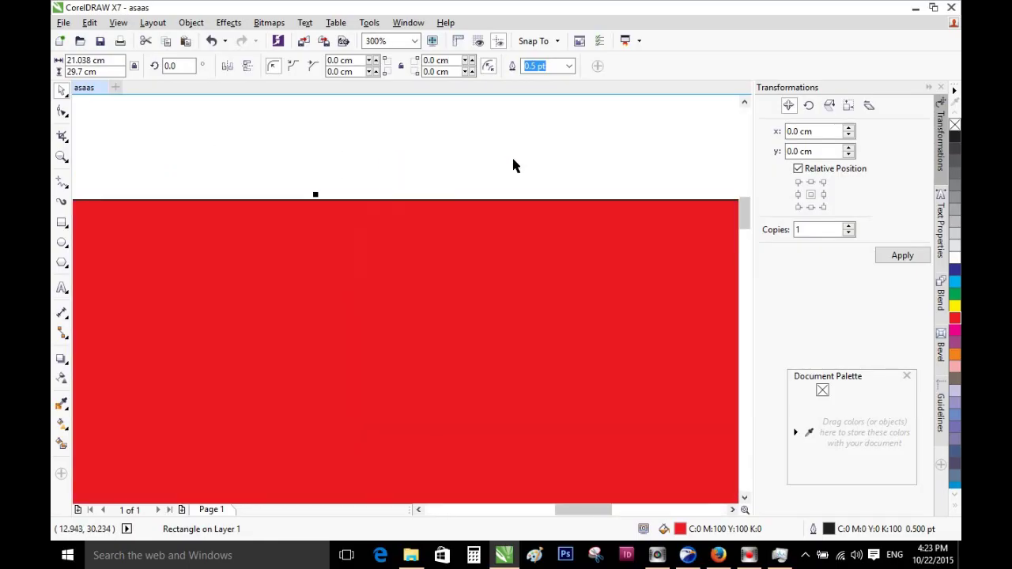
scroll(495, 190, down, 5)
scroll(514, 230, up, 2)
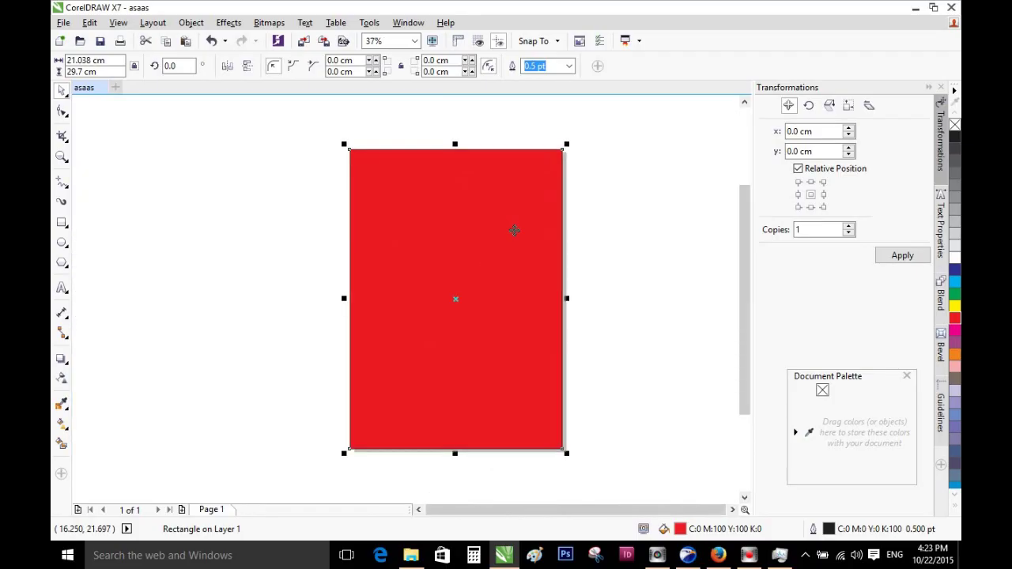
Try a 12 pt outline on the rectangle and set its outline width to None
click(570, 65)
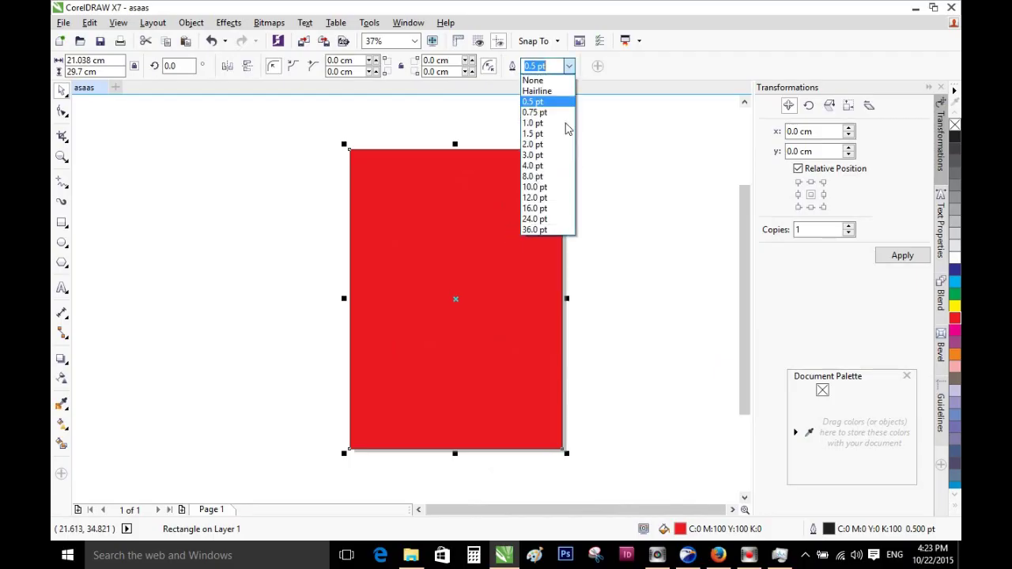
click(550, 196)
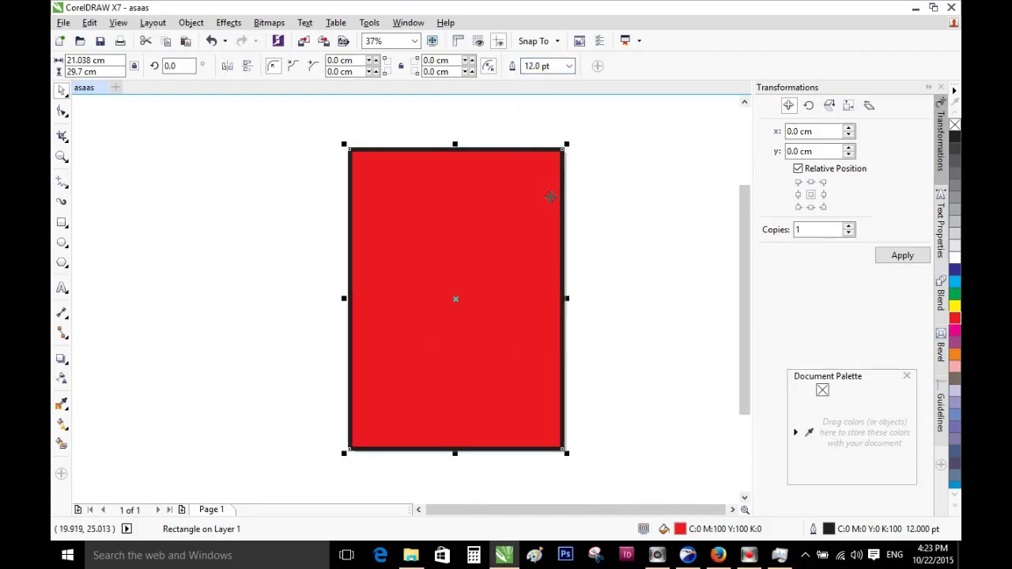
click(570, 67)
click(546, 82)
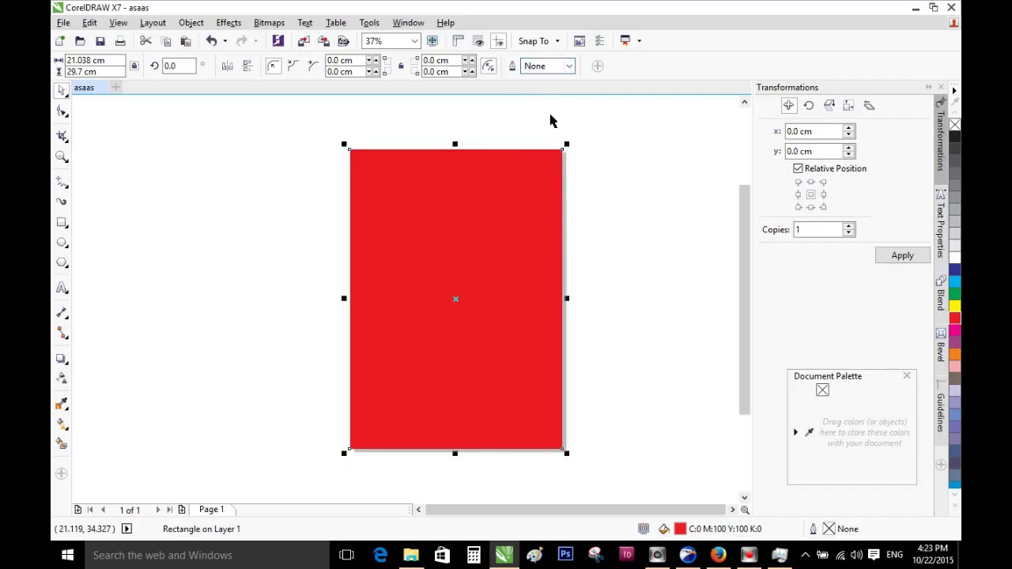
Try magenta, green and several grey fills on the rectangle, ending with 60% black
click(954, 334)
click(955, 294)
click(956, 243)
click(956, 230)
click(955, 196)
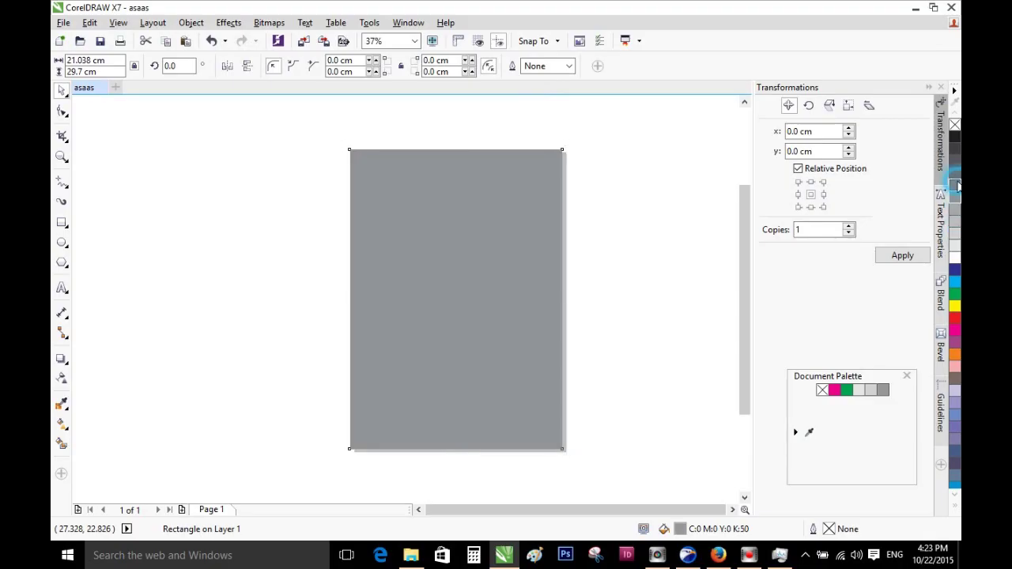
click(955, 185)
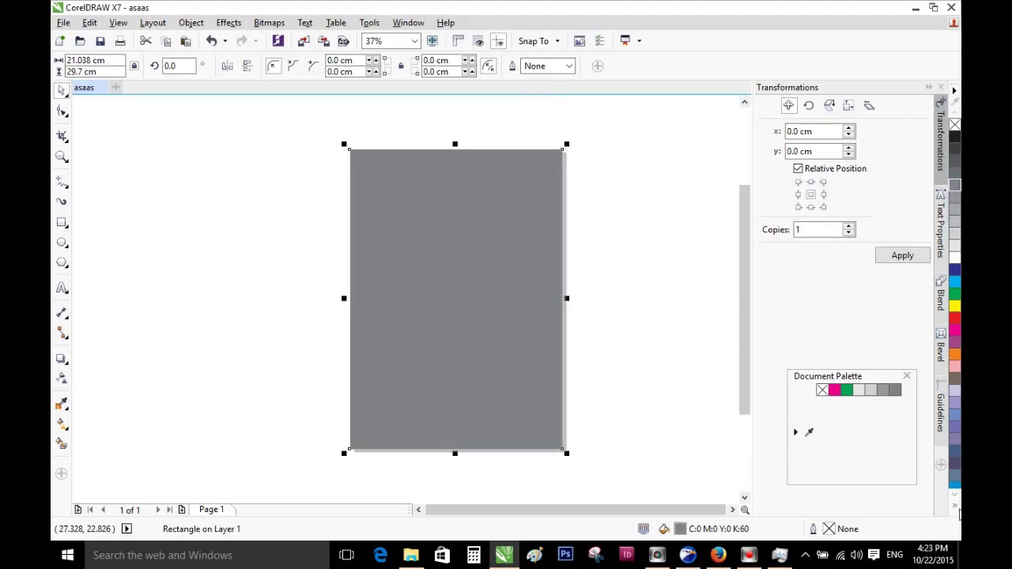
Fill the rectangle with the lime green C:40 M:0 Y:100 K:0 from the expanded colour palette
click(957, 509)
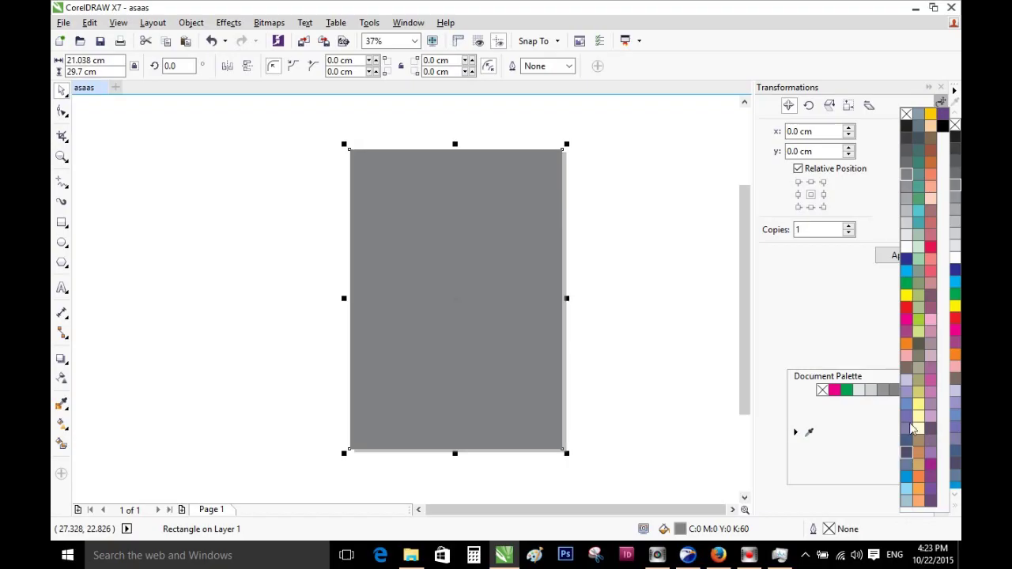
click(919, 322)
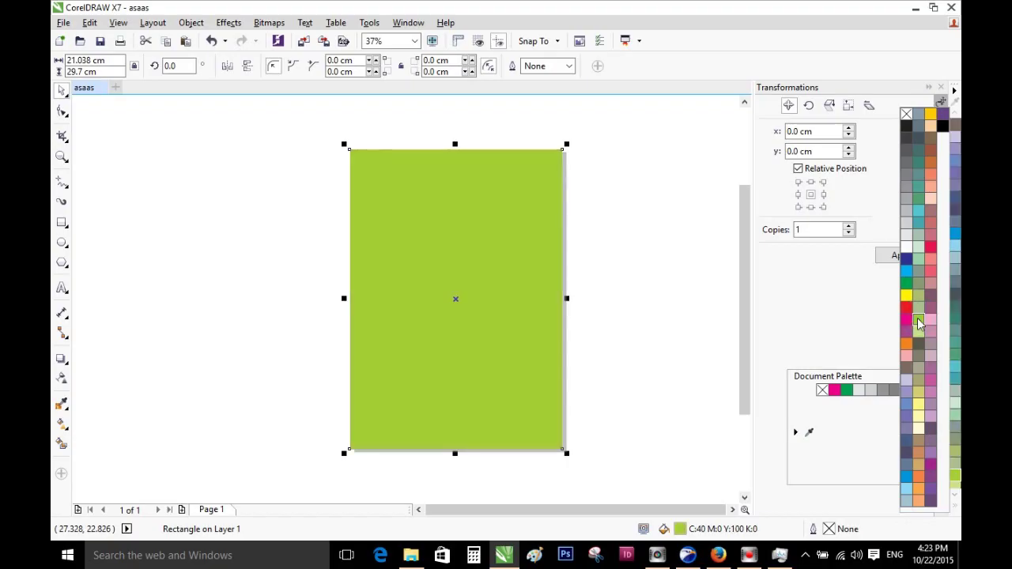
Add the artistic text "A4" near the middle of the green rectangle
click(607, 237)
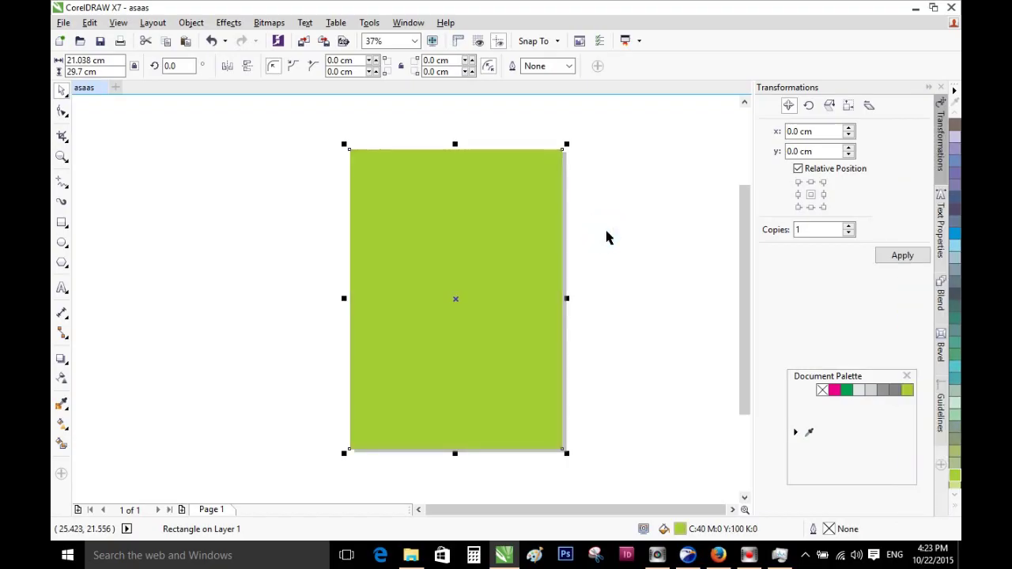
click(233, 194)
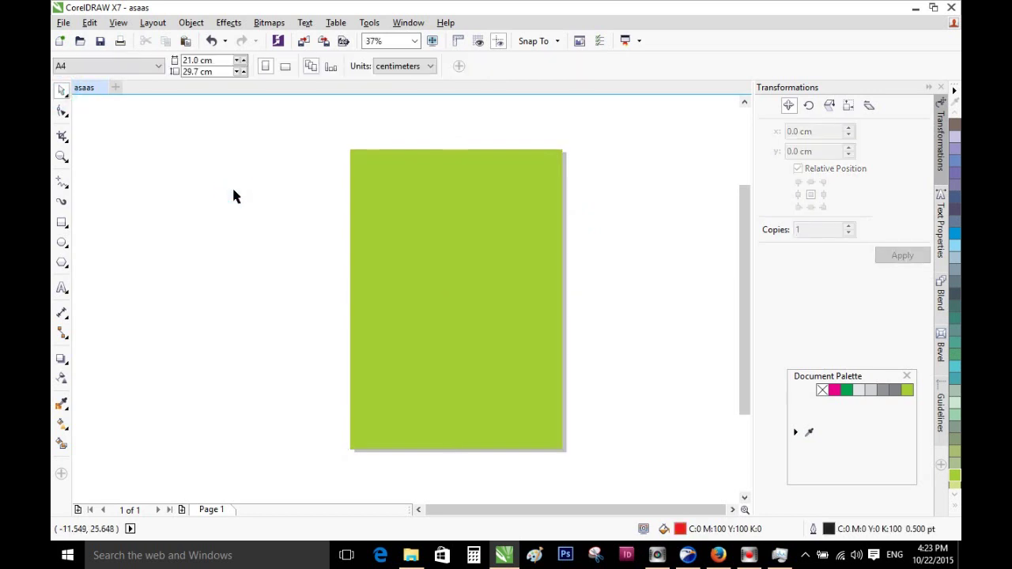
click(508, 273)
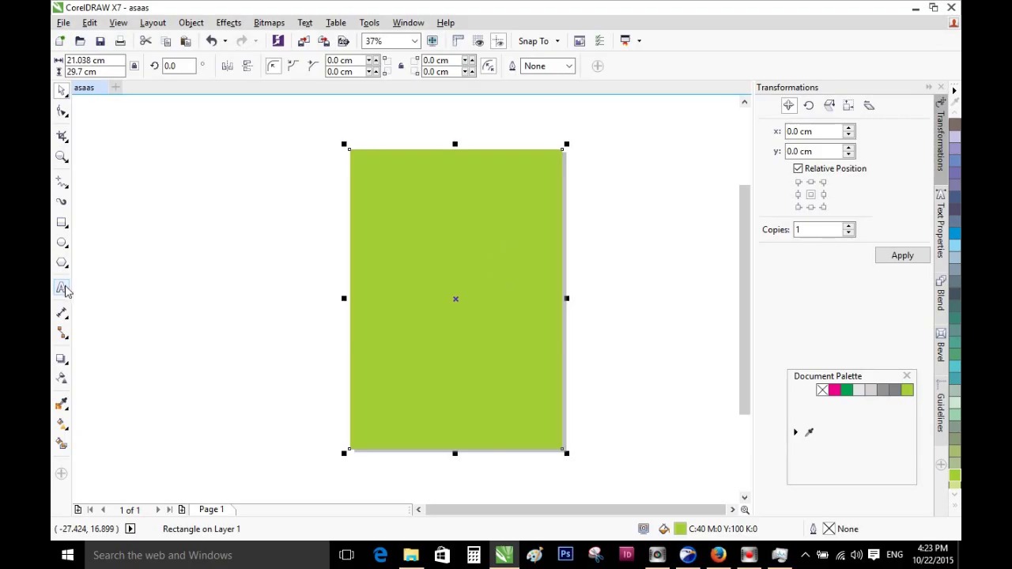
click(63, 289)
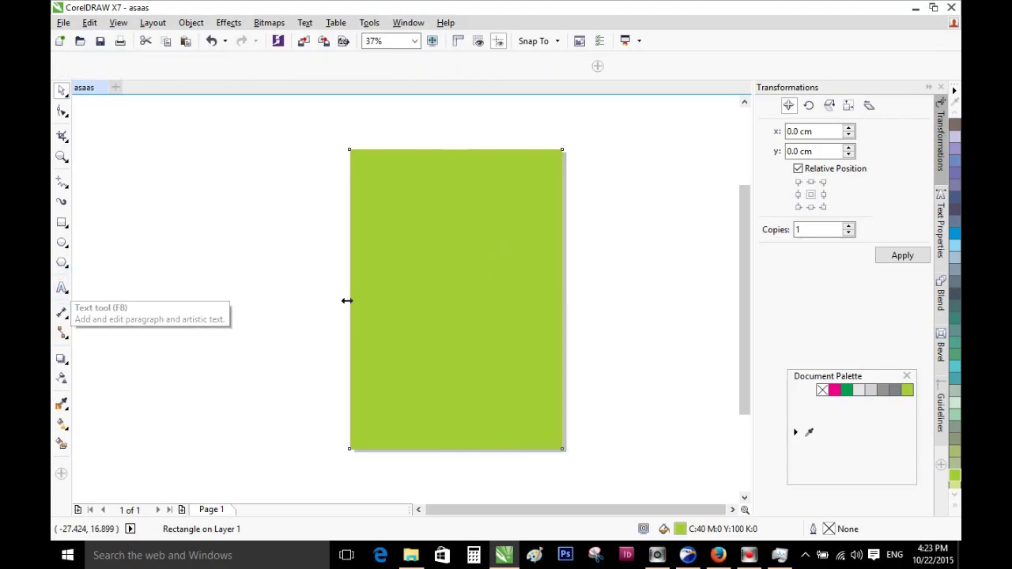
click(412, 298)
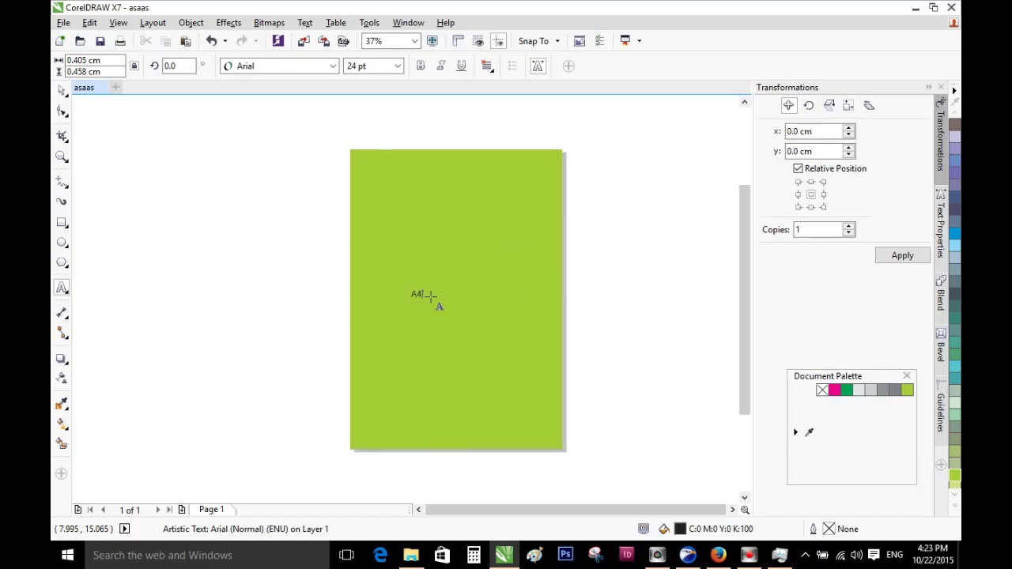
key(Escape)
click(63, 90)
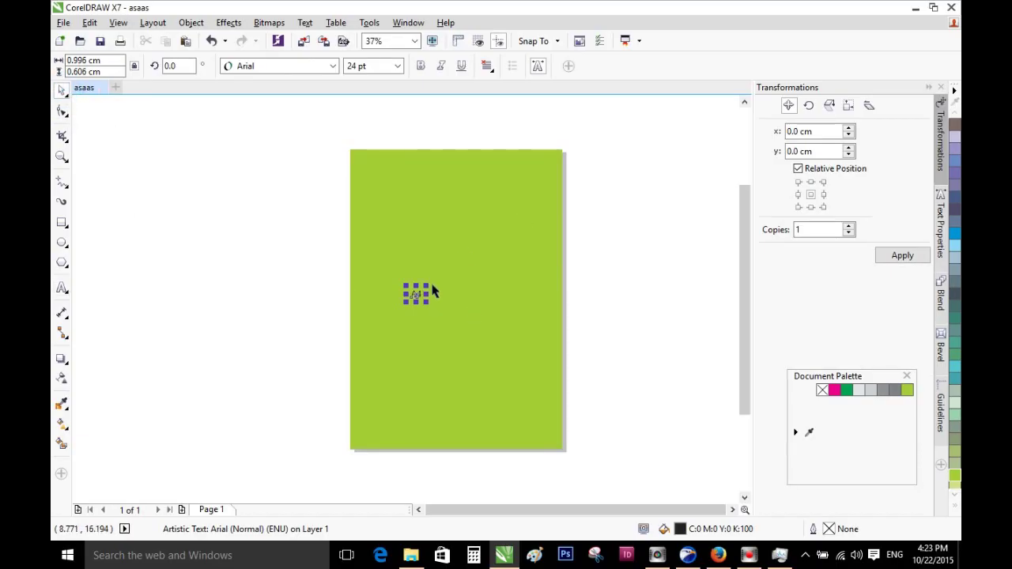
Enlarge the A4 text proportionally to about 279 pt and move it off the page, just left of the green rectangle
drag(428, 283, 536, 195)
drag(516, 238, 501, 287)
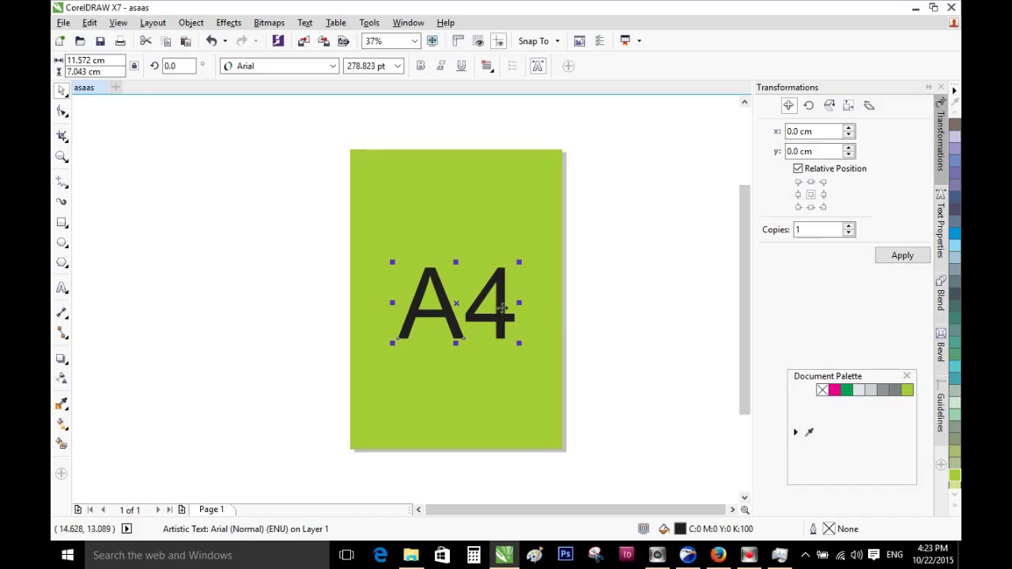
drag(498, 294, 317, 278)
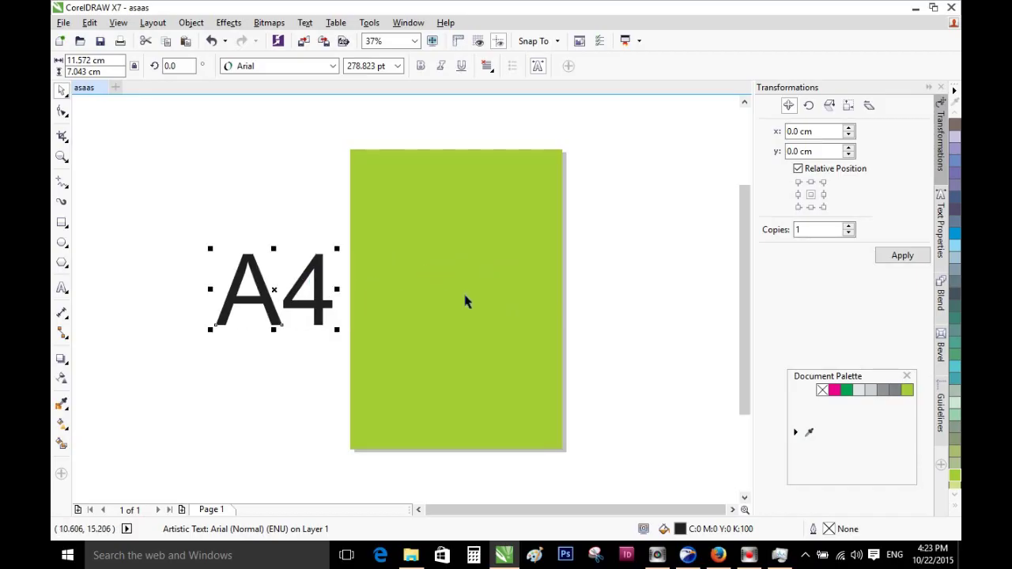
Align the A4 text to the horizontal and vertical centre of the green rectangle
shift+click(463, 298)
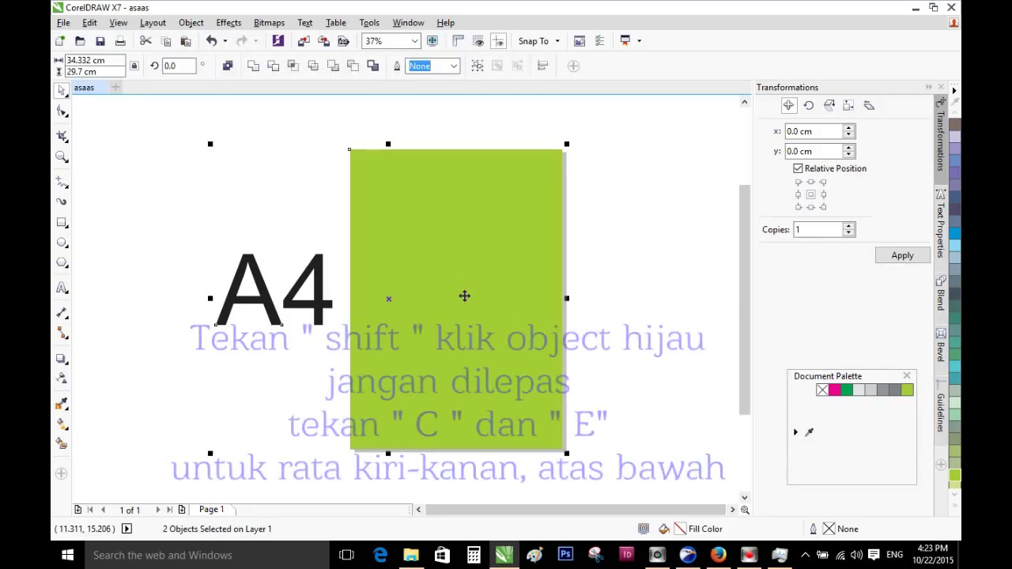
key(c)
key(e)
key(e)
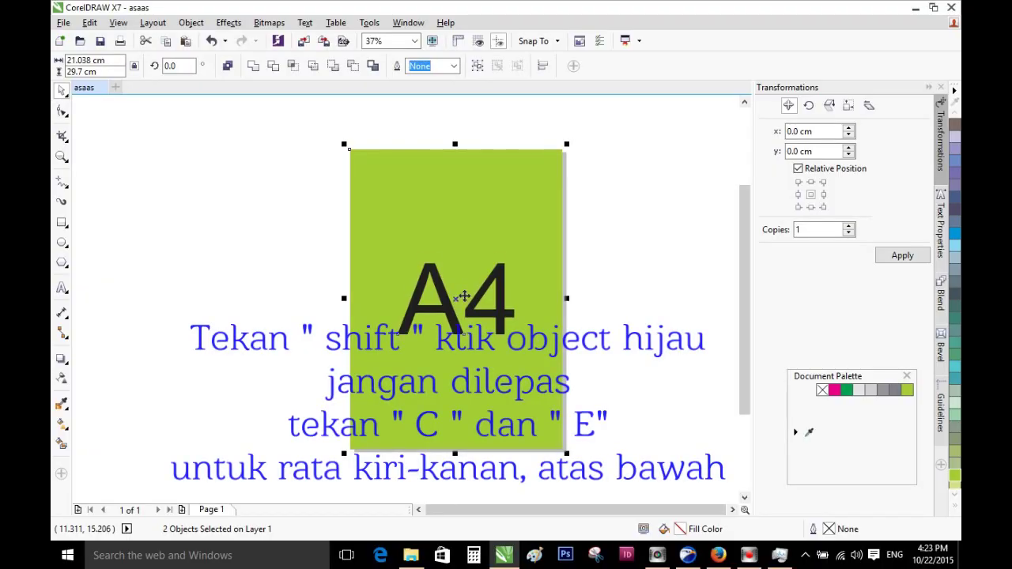
click(616, 277)
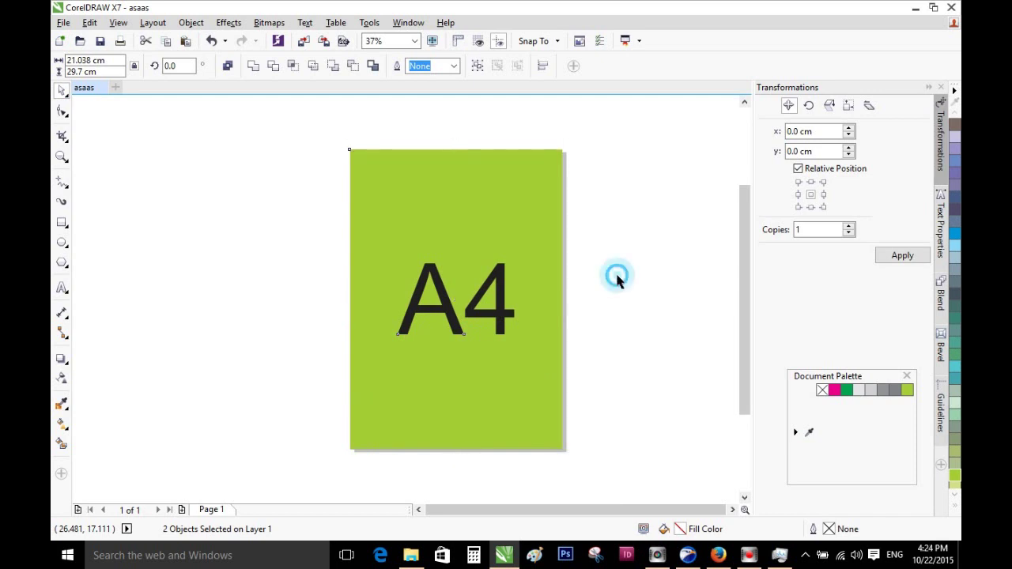
Fill the A4 text with white from the expanded colour palette
click(500, 295)
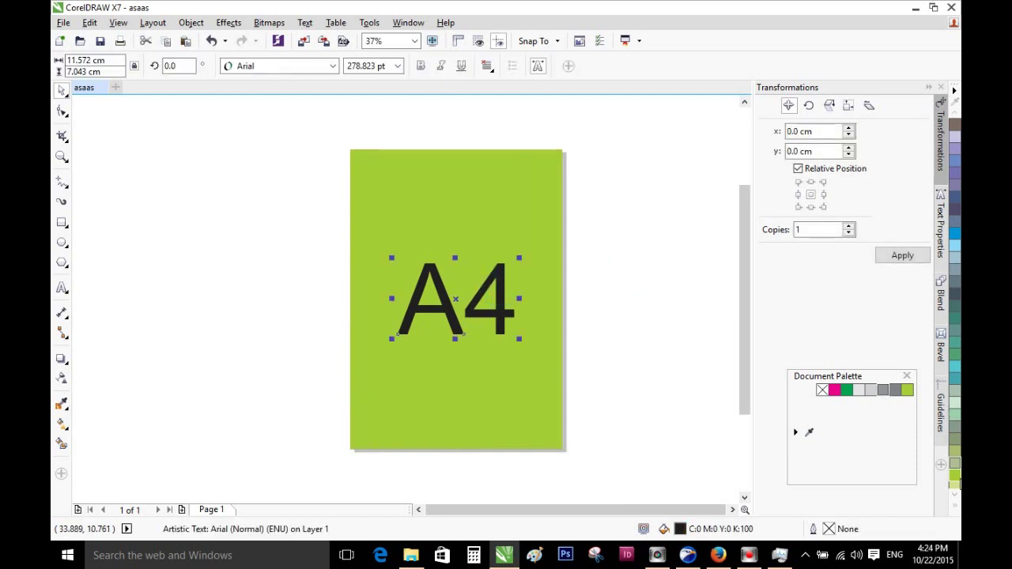
click(954, 499)
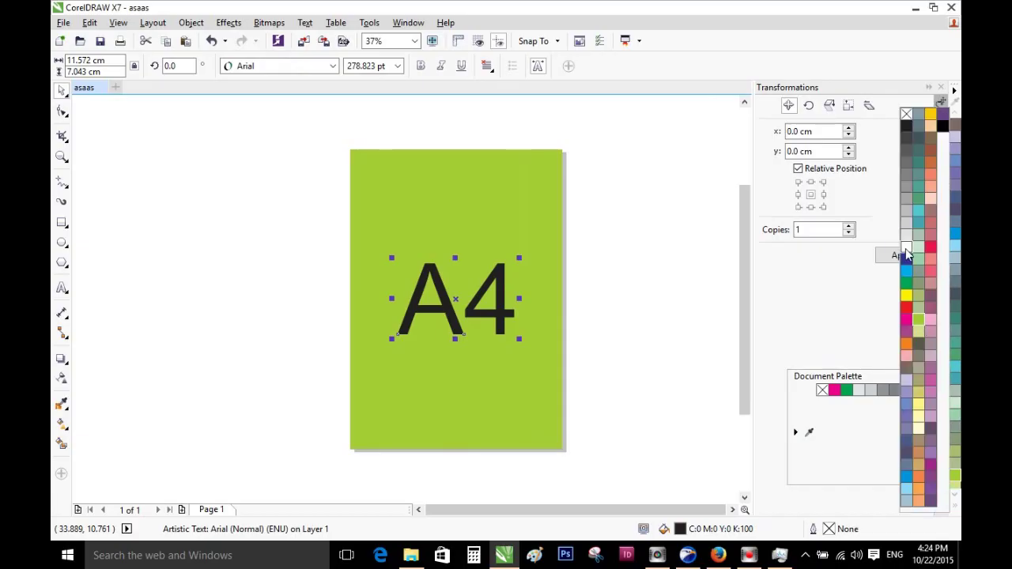
click(906, 249)
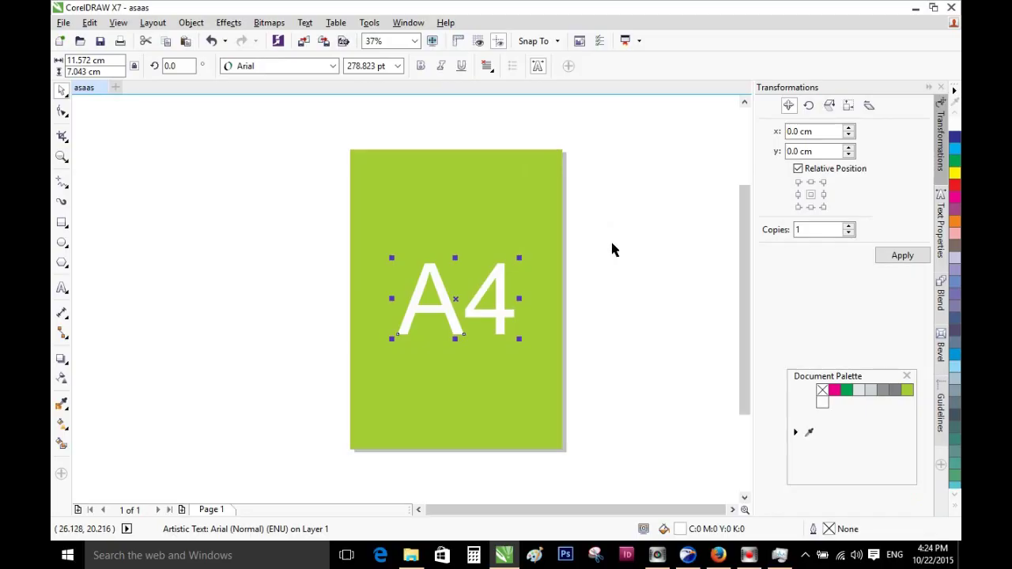
Save the drawing as asaas.cdr in the Documents Corel folder, using the CDR - CorelDRAW format, and clear the selection
click(63, 23)
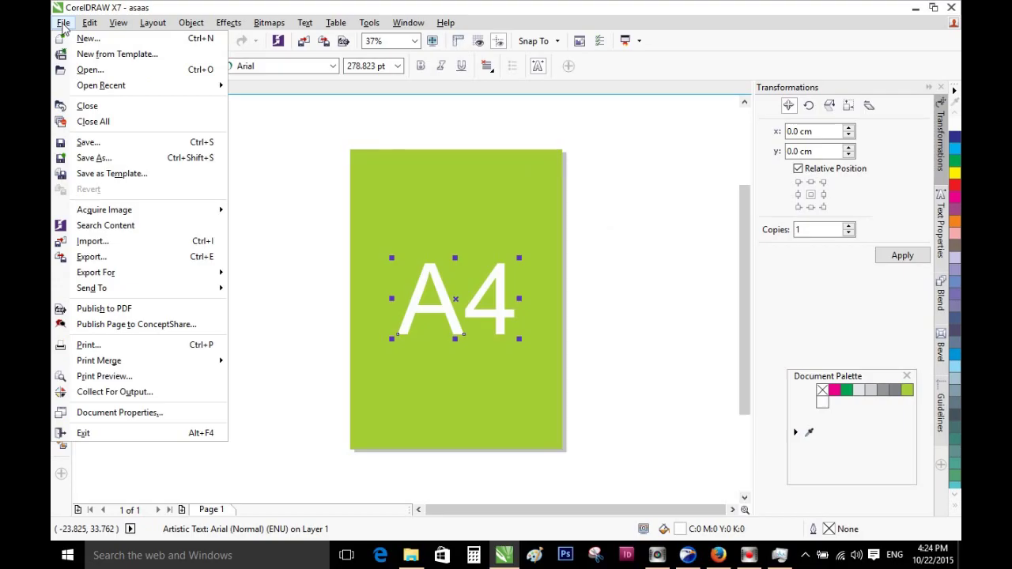
click(101, 159)
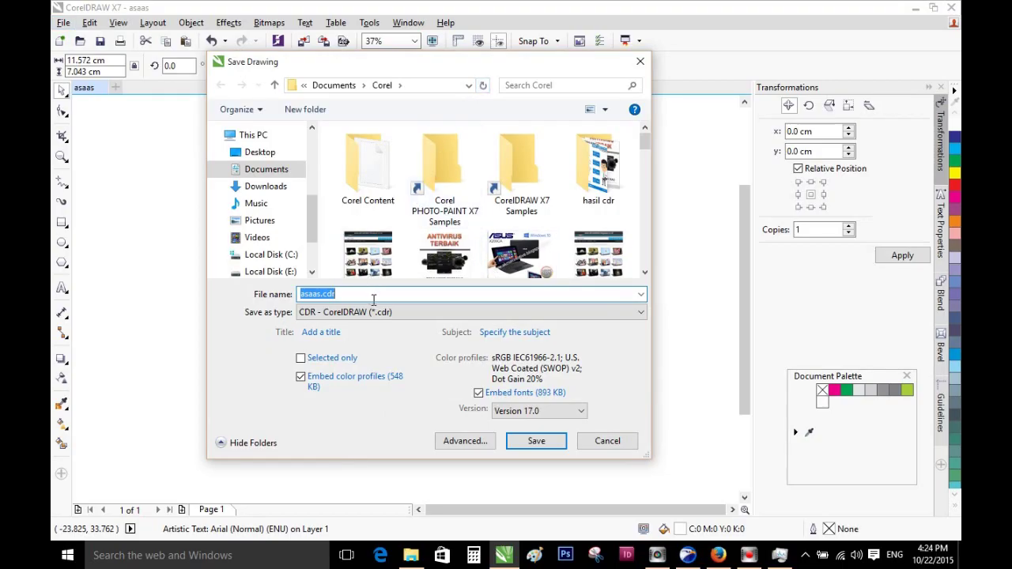
click(421, 312)
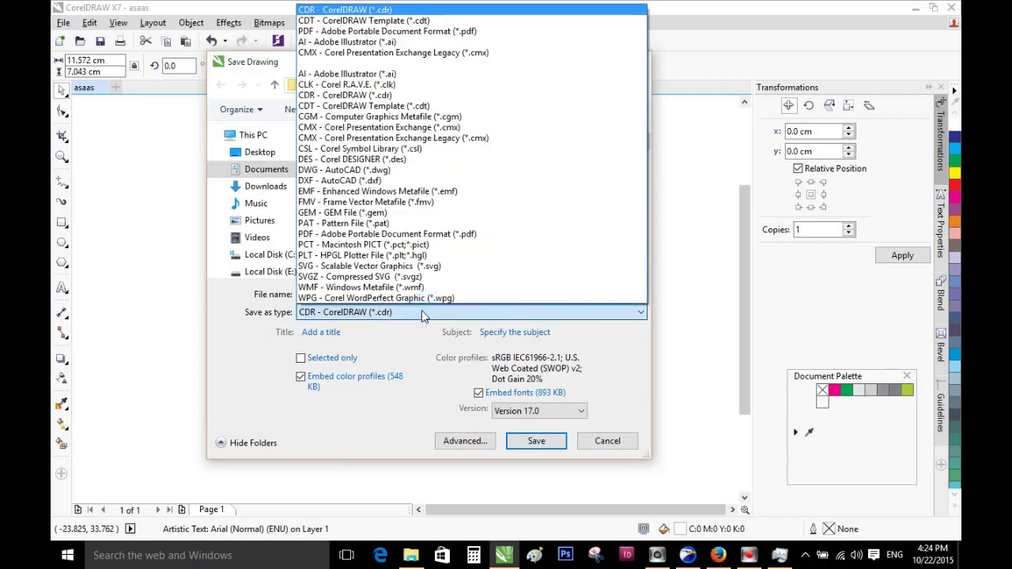
click(388, 9)
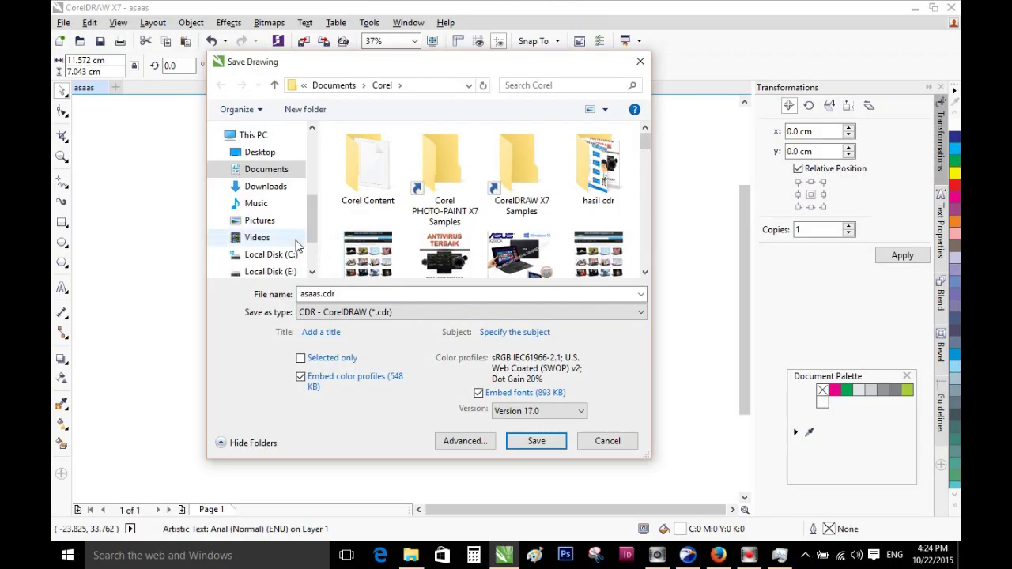
click(537, 442)
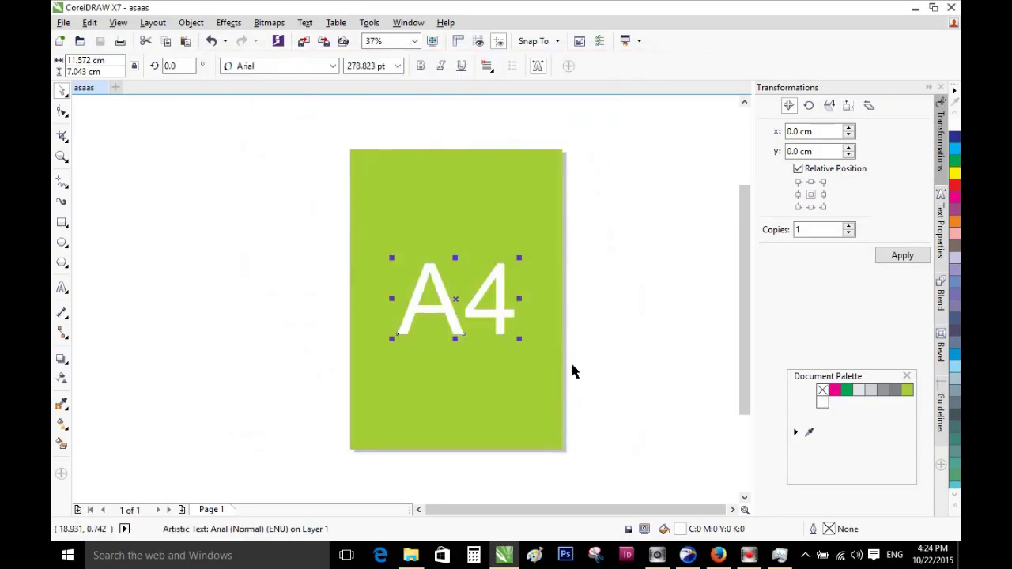
click(603, 299)
click(322, 126)
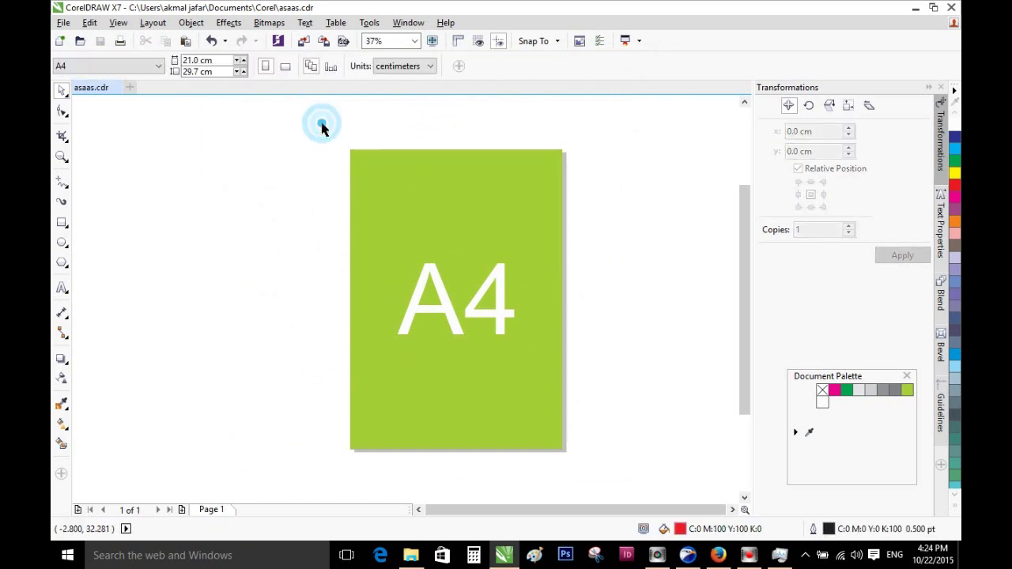
Start exporting the page as asaas.jpg in the hasil cdr folder, using the JPG - JPEG Bitmaps format
click(328, 43)
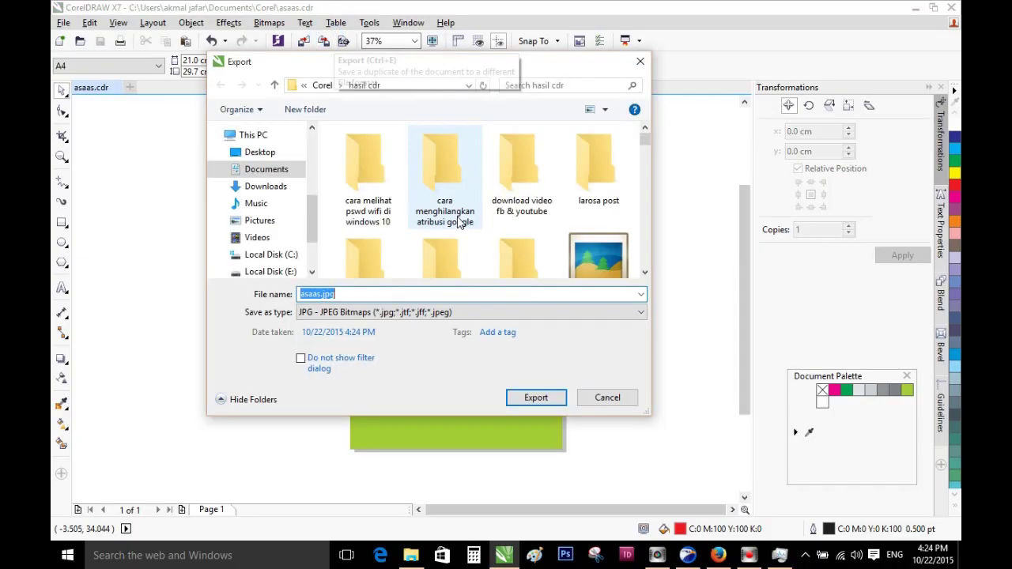
click(331, 314)
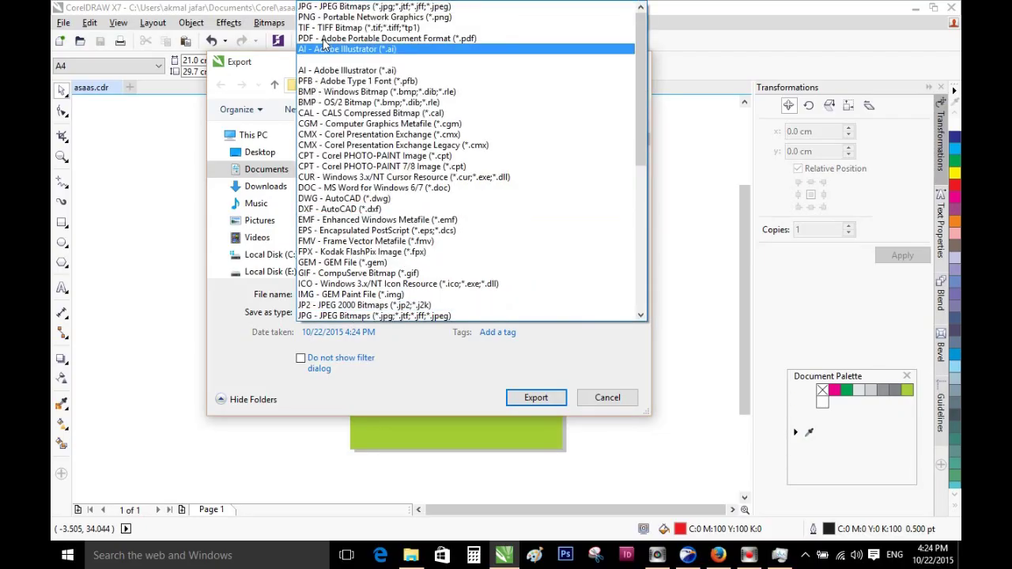
click(326, 8)
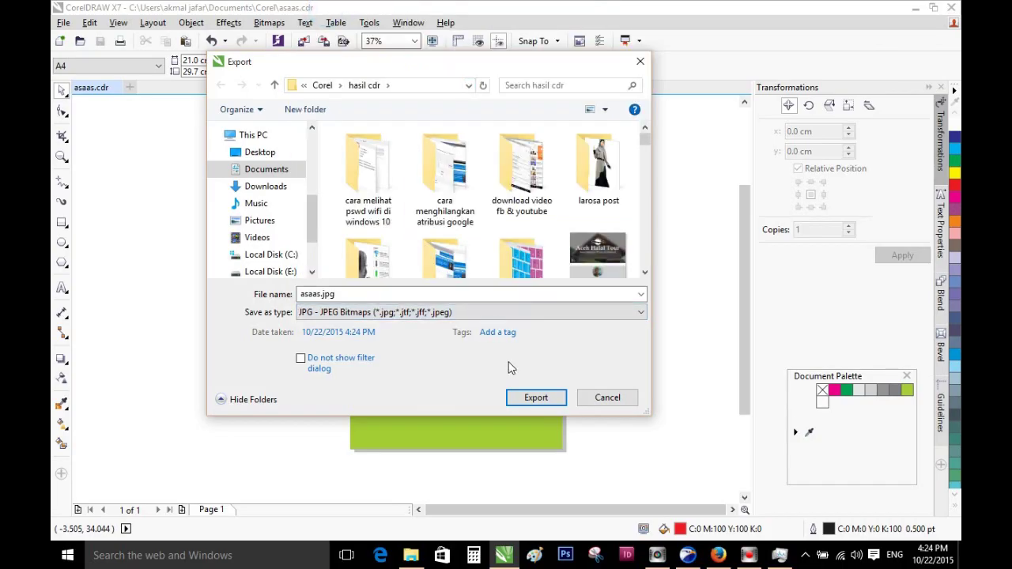
click(531, 397)
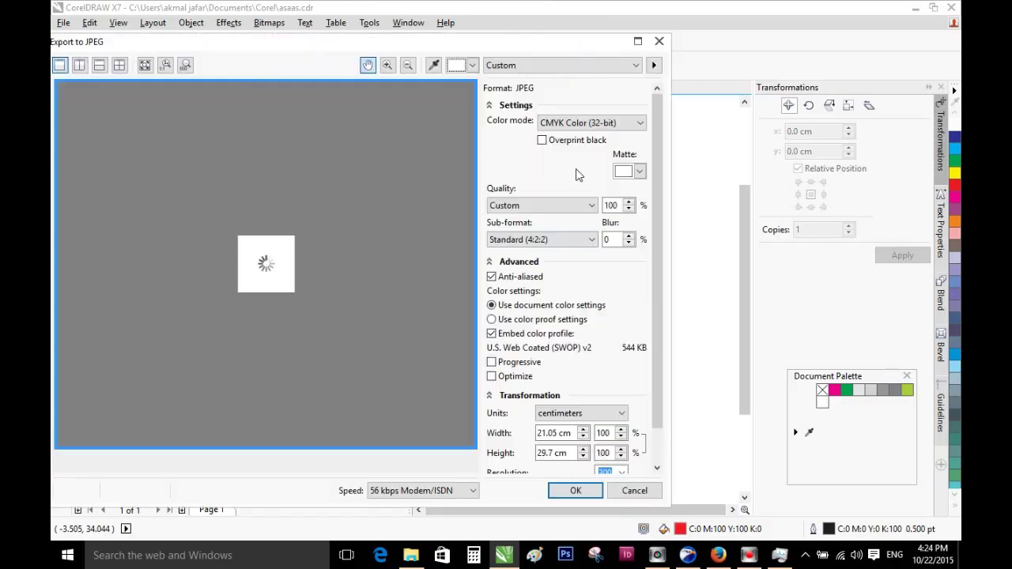
Set the JPEG export to RGB Color (24-bit) and High quality, keep the resolution at 300, and complete the export
click(633, 124)
click(597, 147)
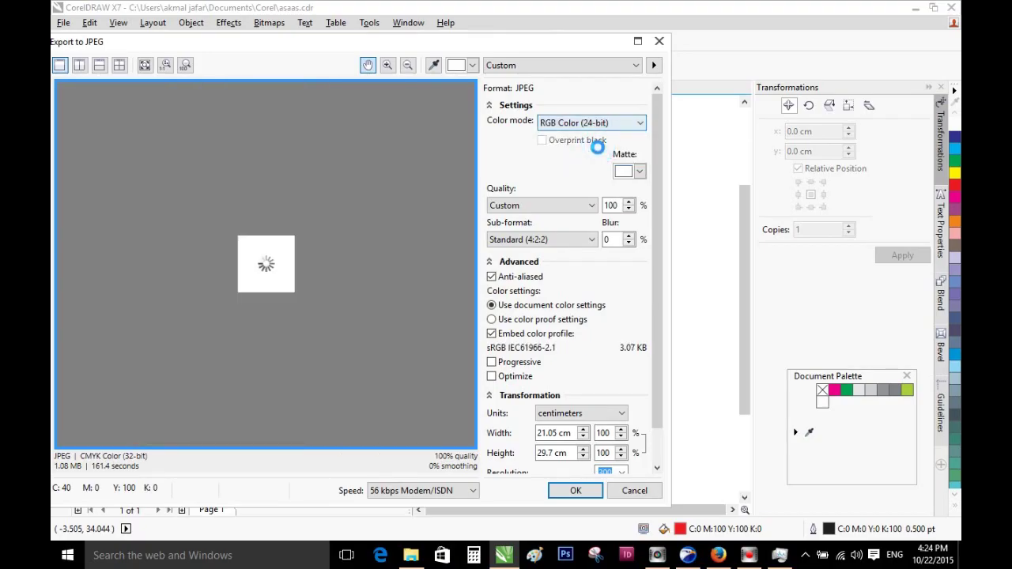
click(591, 205)
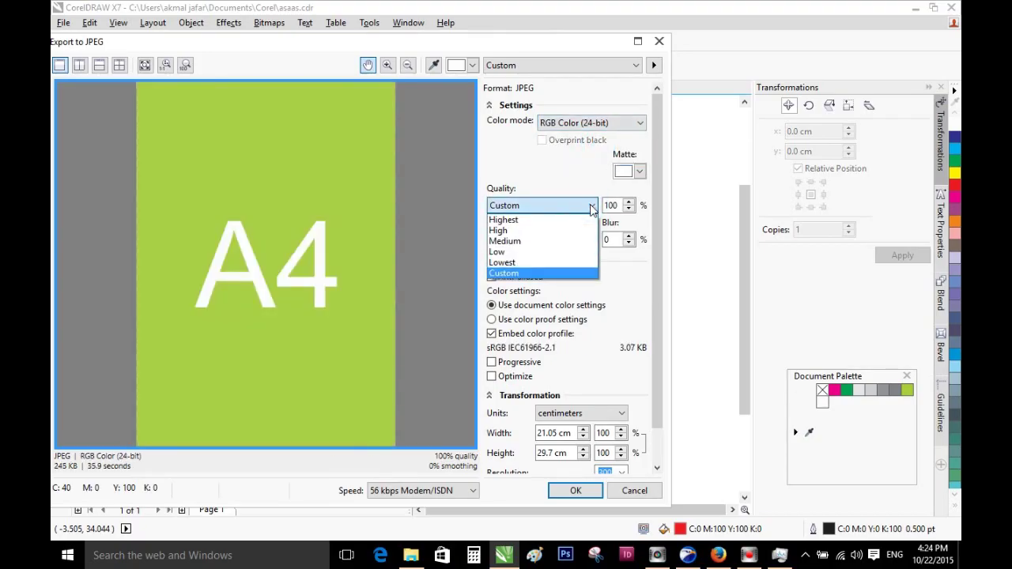
click(590, 230)
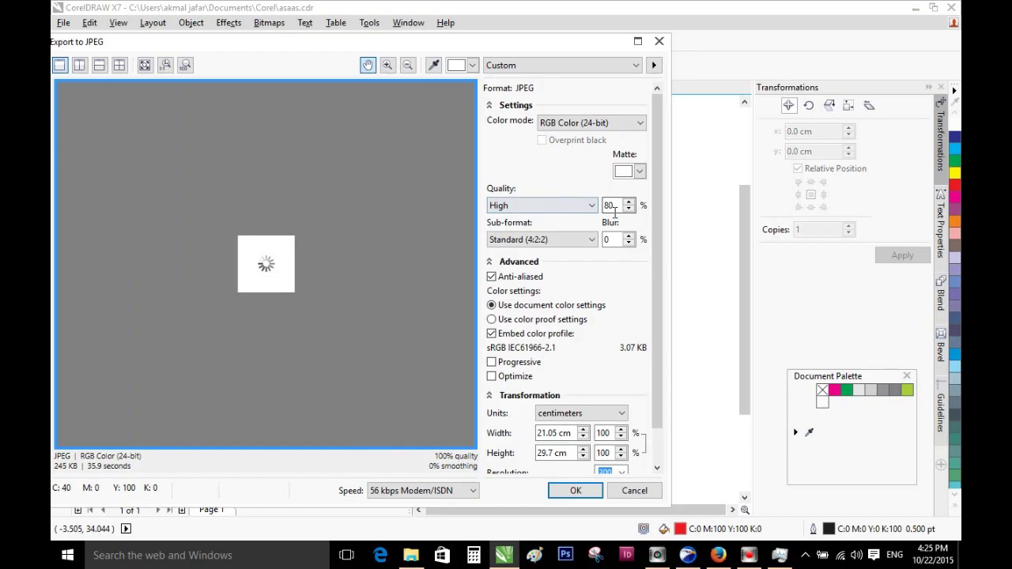
drag(654, 413, 656, 443)
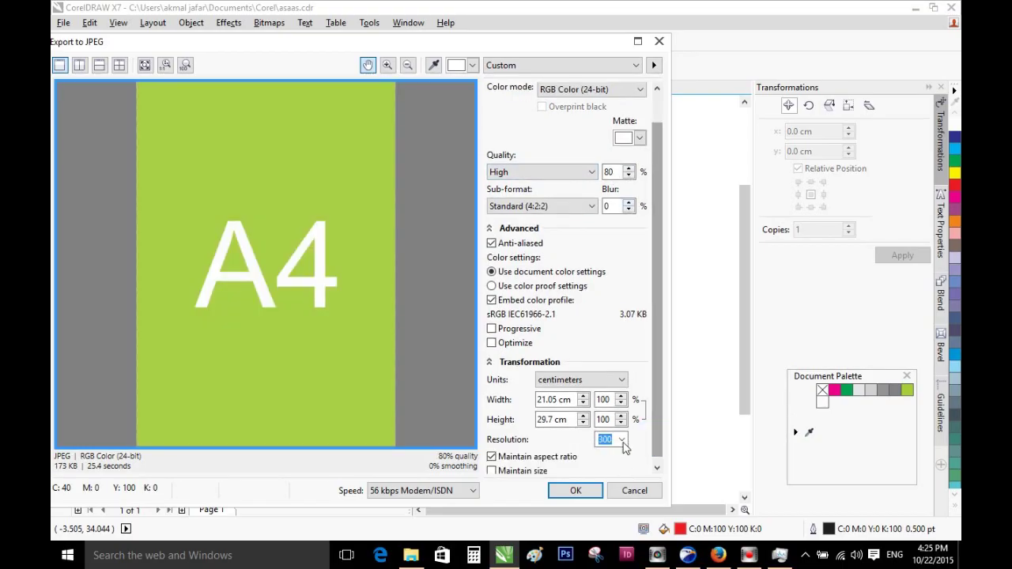
click(622, 439)
click(603, 507)
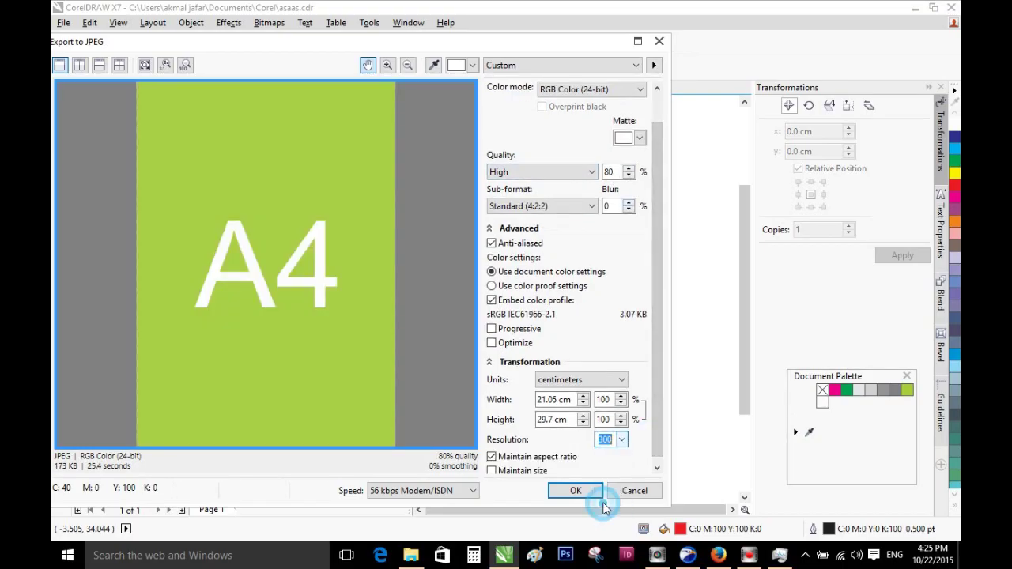
click(586, 499)
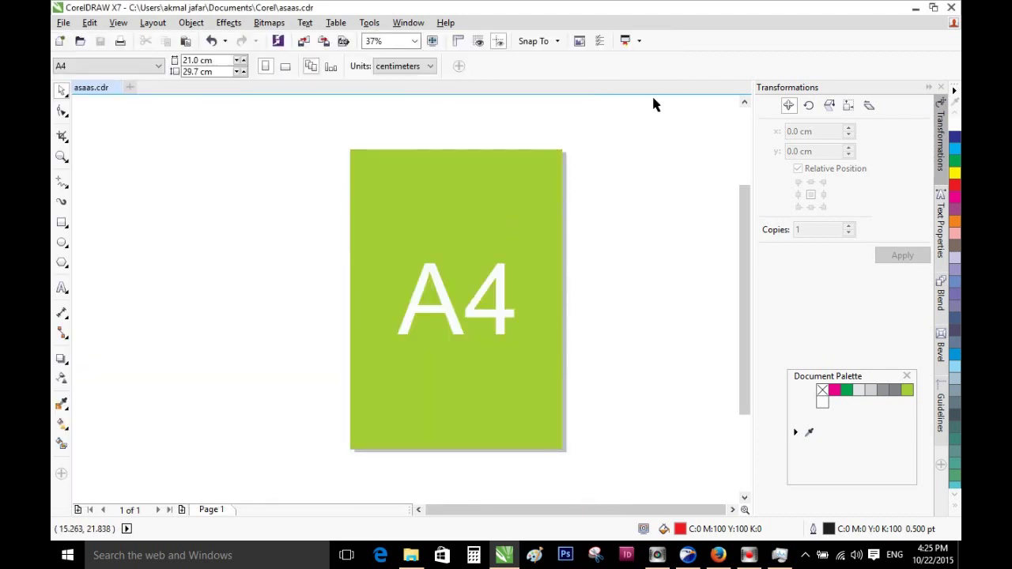
Switch to File Explorer, look through the Corel folder in Documents and open its hasil cdr subfolder
click(915, 7)
right_click(627, 208)
click(627, 210)
click(411, 555)
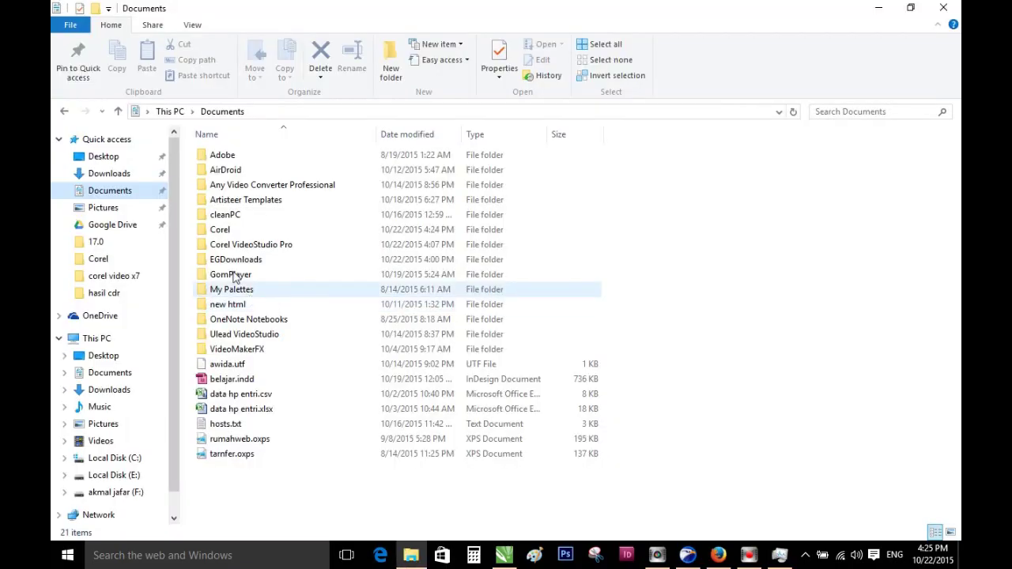
double_click(224, 233)
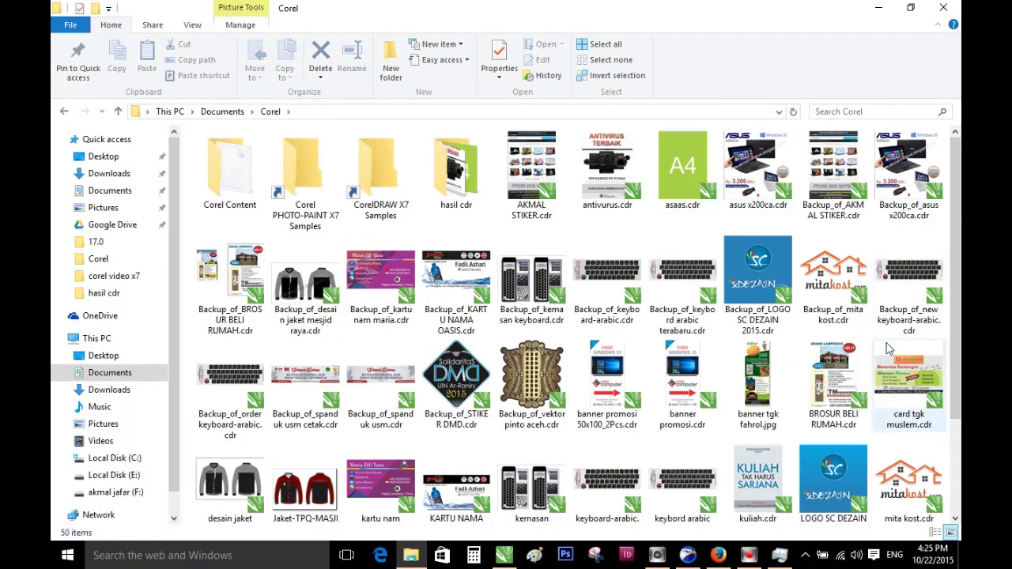
scroll(664, 348, down, 2)
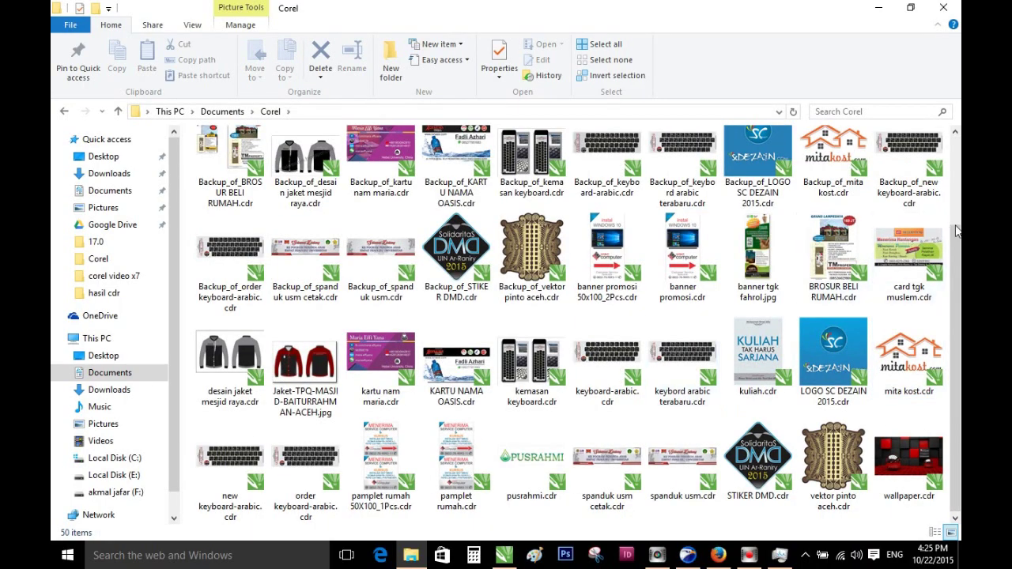
scroll(955, 252, up, 5)
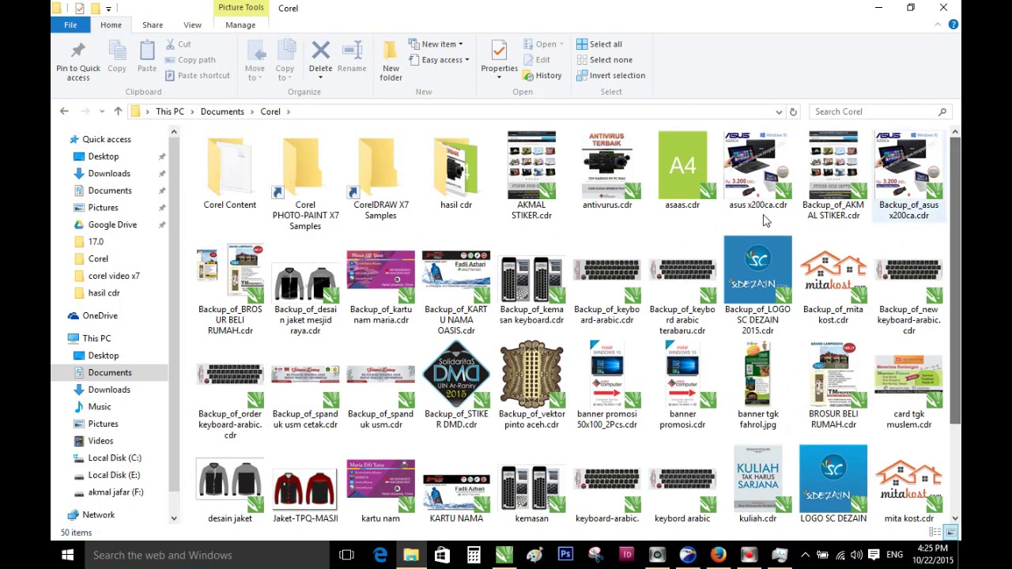
double_click(461, 190)
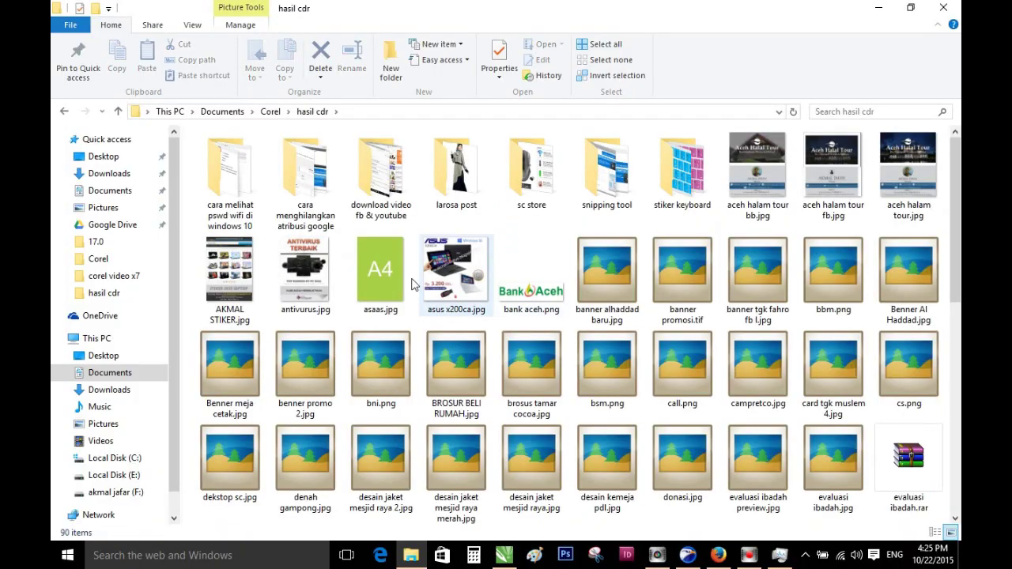
Open asaas.jpg in Picasa Photo Viewer, choosing it always for .jpg files, and inspect the exported image
click(376, 277)
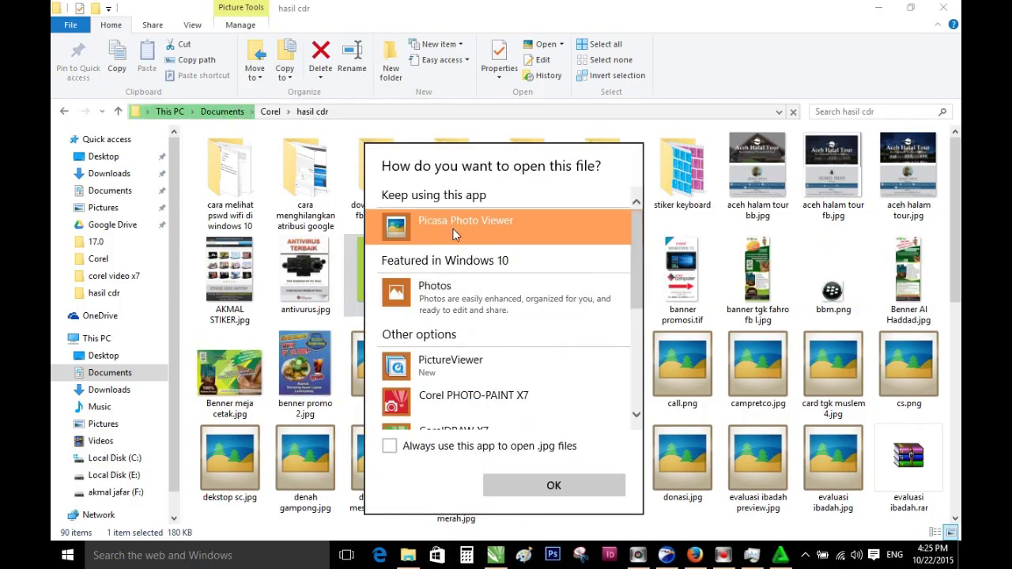
click(409, 449)
click(552, 484)
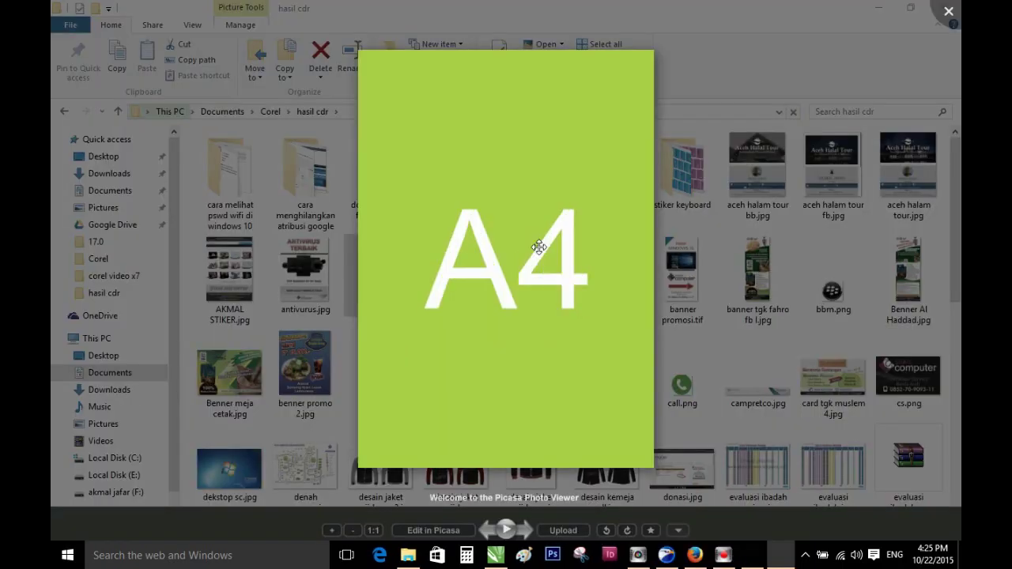
scroll(539, 248, up, 4)
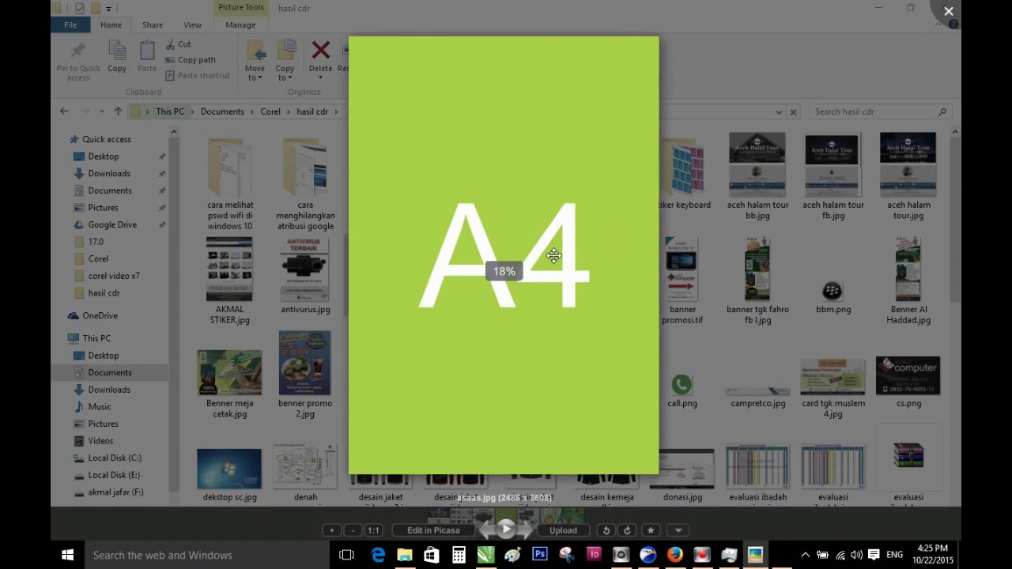
scroll(555, 257, down, 5)
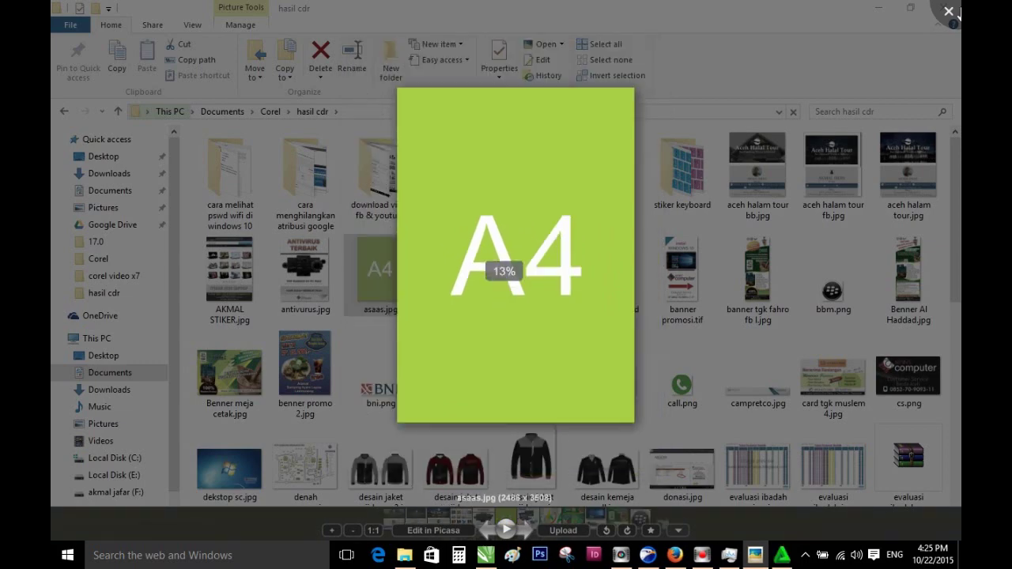